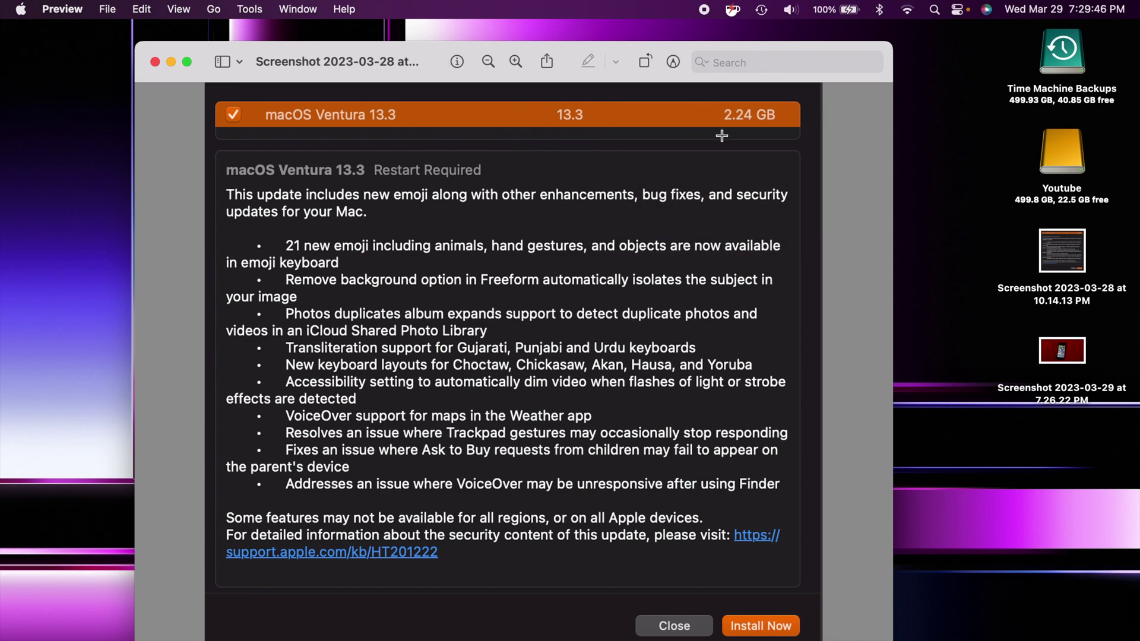
- Zoom in and out on the macOS Ventura 13.3 update notes screenshot, then close it
{"action": "scroll", "coordinate": [733, 141], "scroll_direction": "up", "scroll_amount": 5}
{"action": "scroll", "coordinate": [737, 143], "scroll_direction": "up", "scroll_amount": 2}
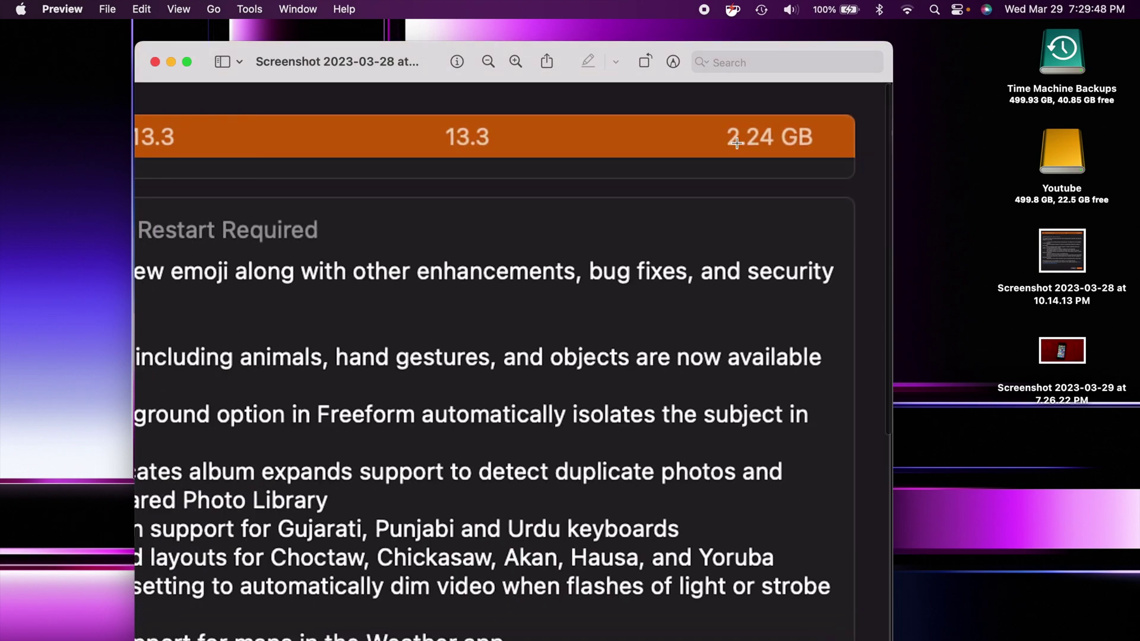
{"action": "scroll", "coordinate": [732, 239], "scroll_direction": "down", "scroll_amount": 5}
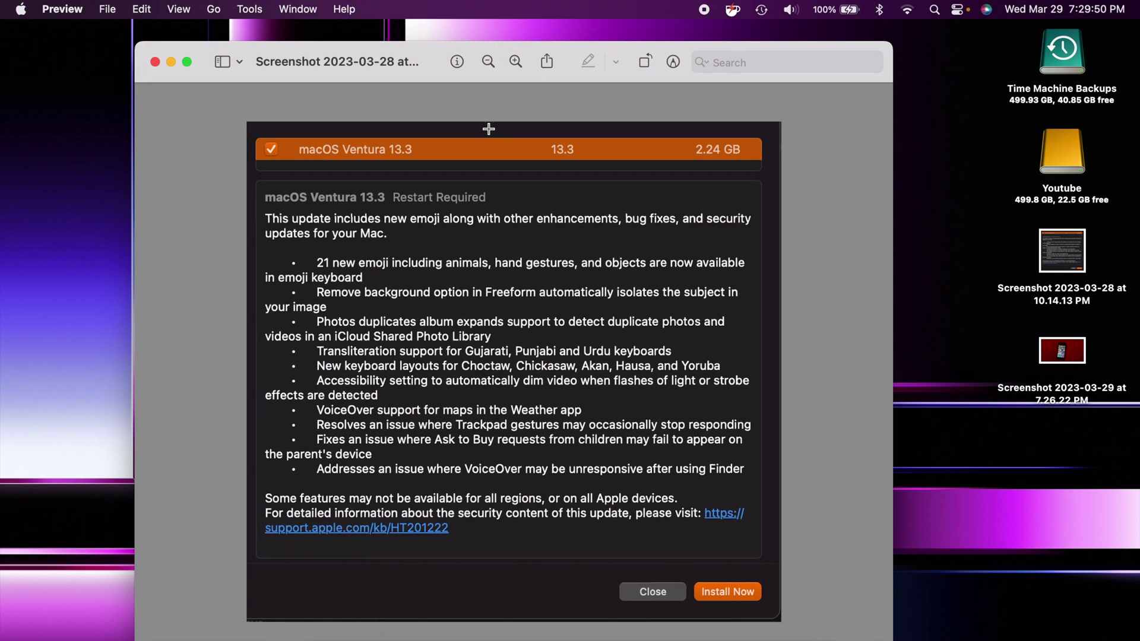
{"action": "key", "text": "super+w"}
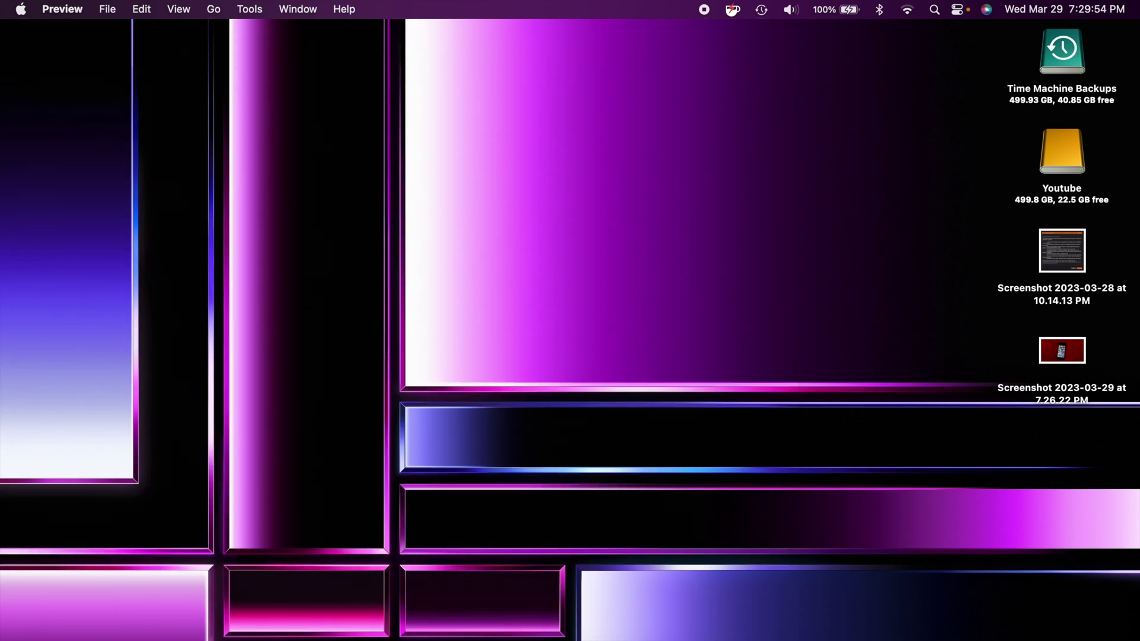
- Quit Preview entirely with Cmd+Q, leaving Finder over the desktop
{"action": "key", "text": "super+q"}
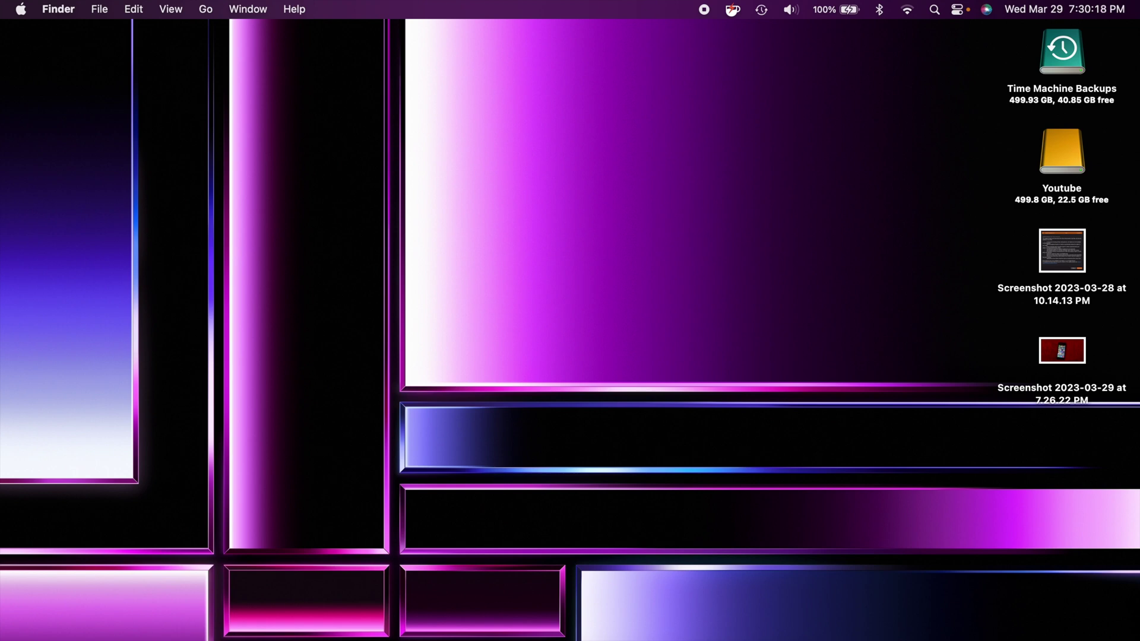
- Open the Character Viewer, move it left, and select the leftwards pushing hand emoji
{"action": "key", "text": "ctrl+super+space"}
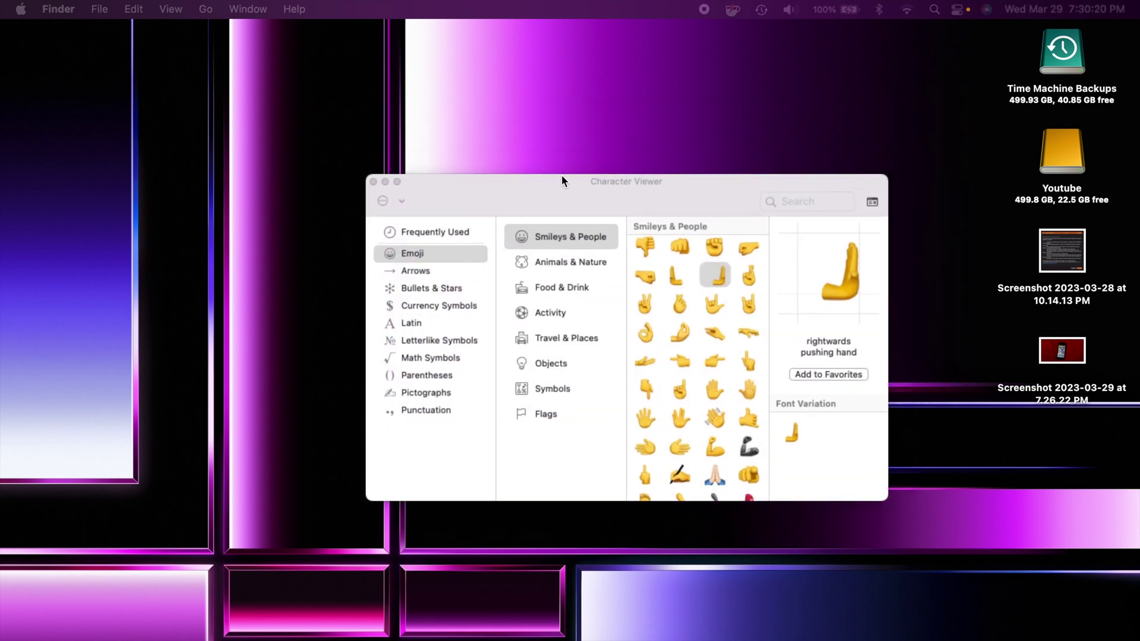
{"action": "left_click_drag", "start_coordinate": [561, 175], "coordinate": [515, 184]}
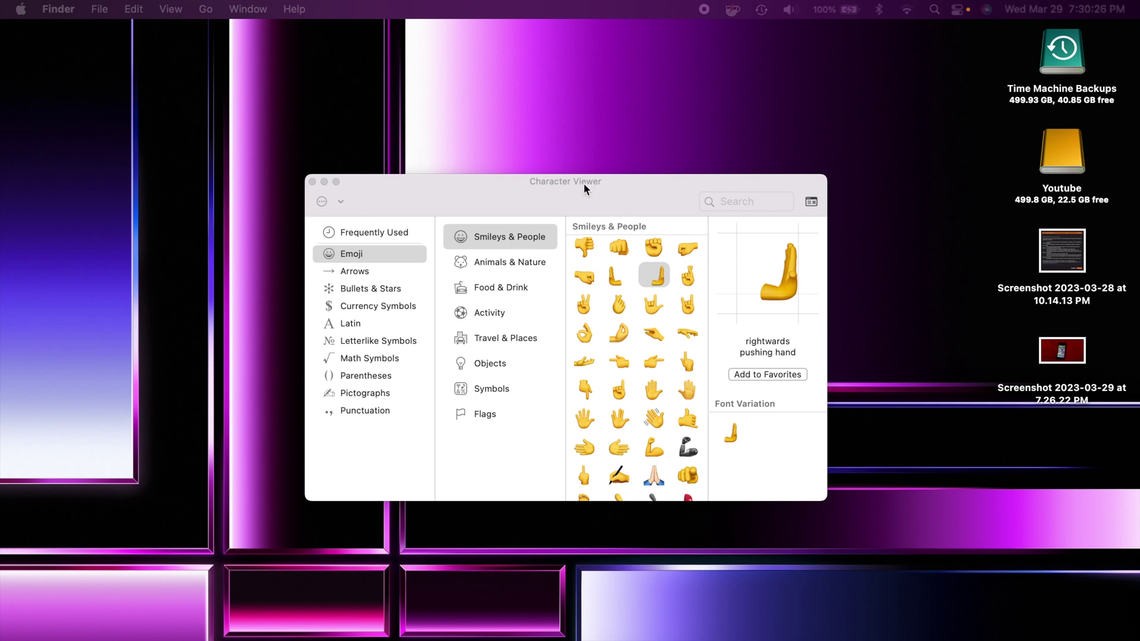
{"action": "left_click_drag", "start_coordinate": [583, 183], "coordinate": [493, 176]}
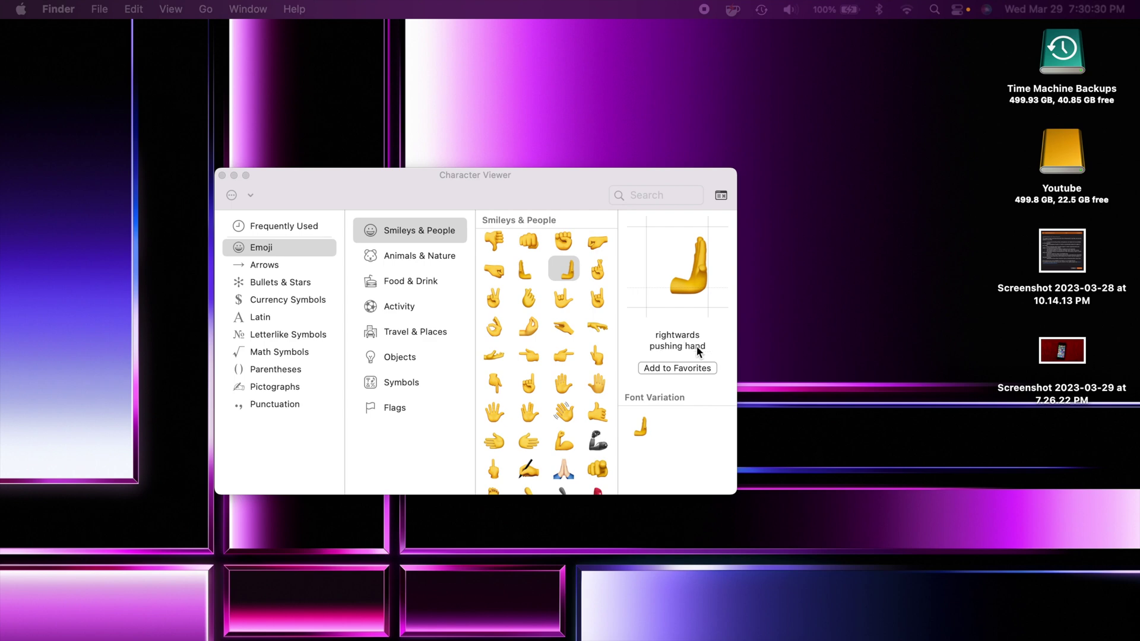
{"action": "left_click", "coordinate": [524, 272]}
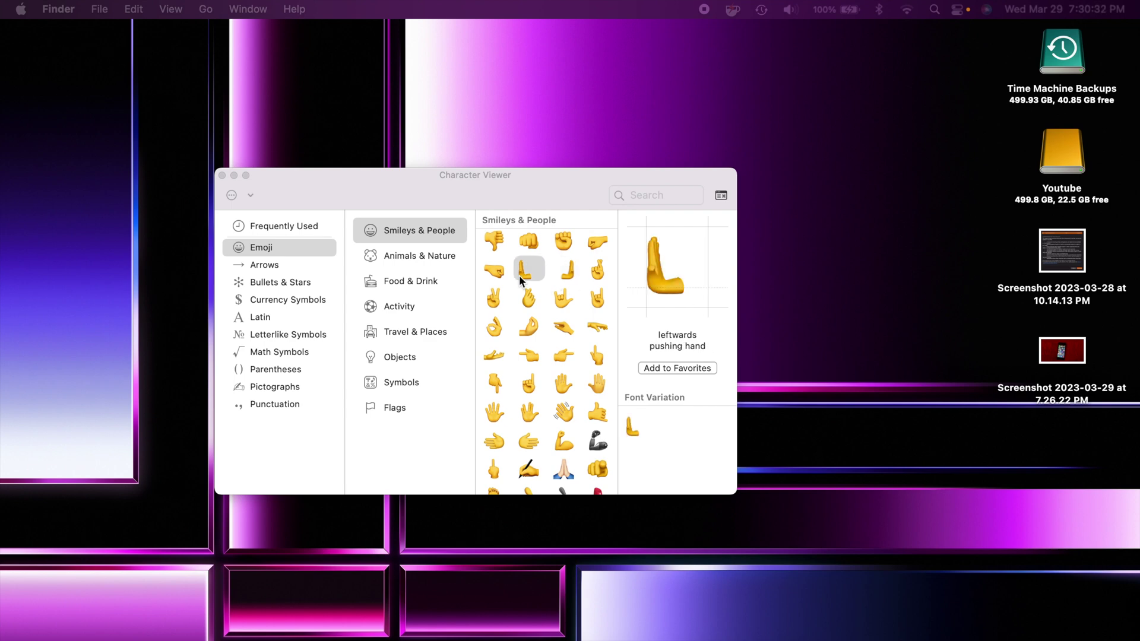
- Scroll through the emoji categories and back, then close the Character Viewer
{"action": "scroll", "coordinate": [528, 301], "scroll_direction": "down", "scroll_amount": 15}
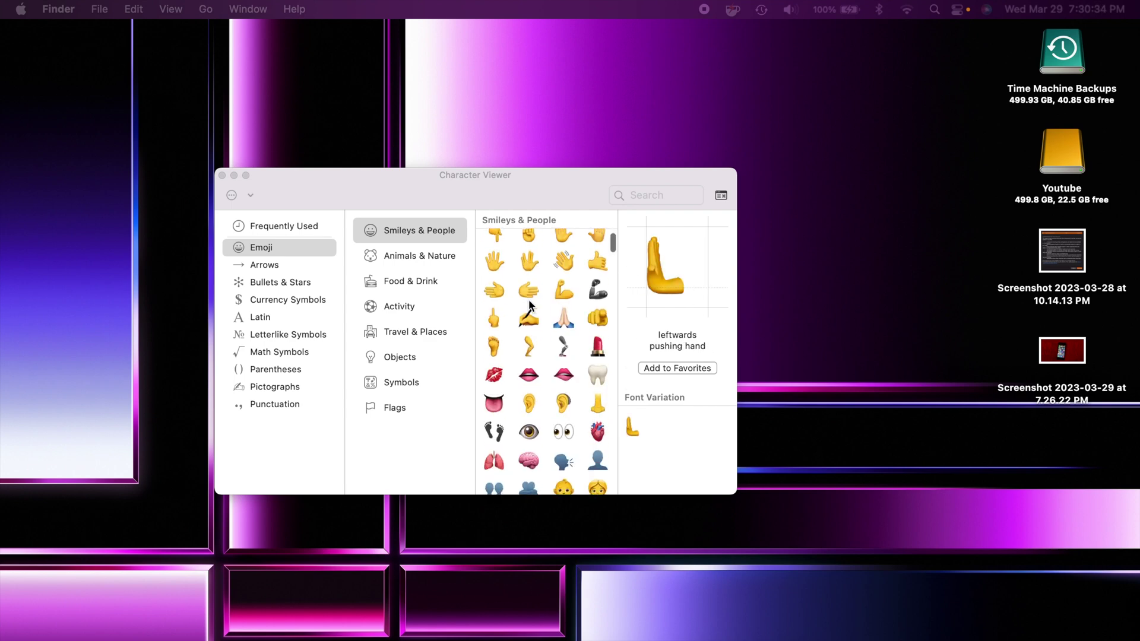
{"action": "scroll", "coordinate": [529, 300], "scroll_direction": "down", "scroll_amount": 15}
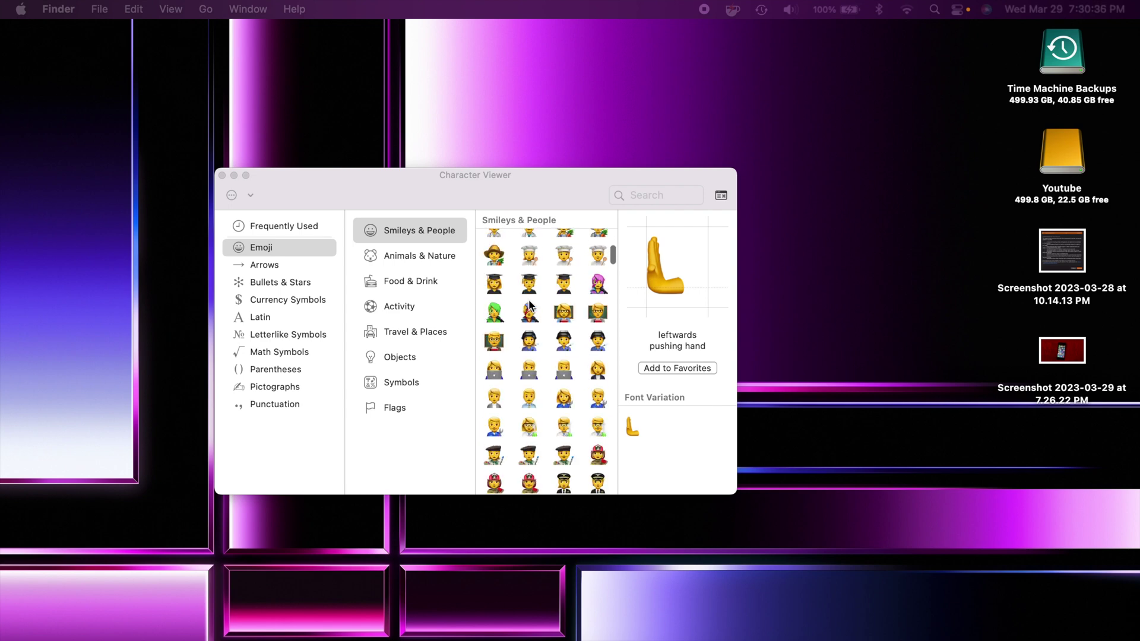
{"action": "scroll", "coordinate": [528, 299], "scroll_direction": "down", "scroll_amount": 10}
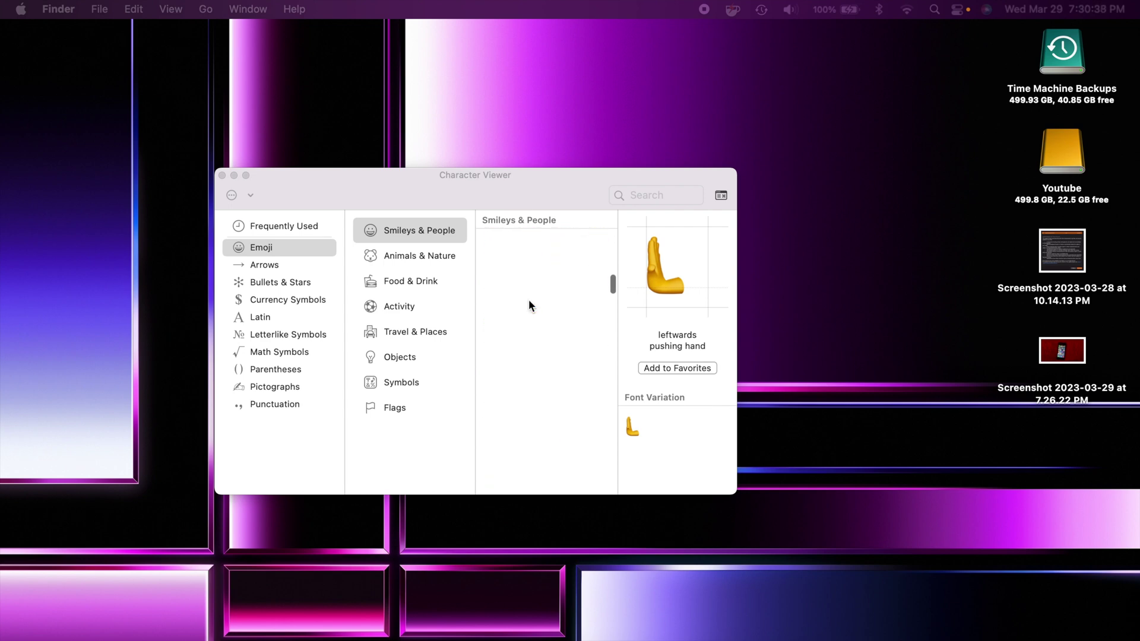
{"action": "scroll", "coordinate": [528, 300], "scroll_direction": "down", "scroll_amount": 10}
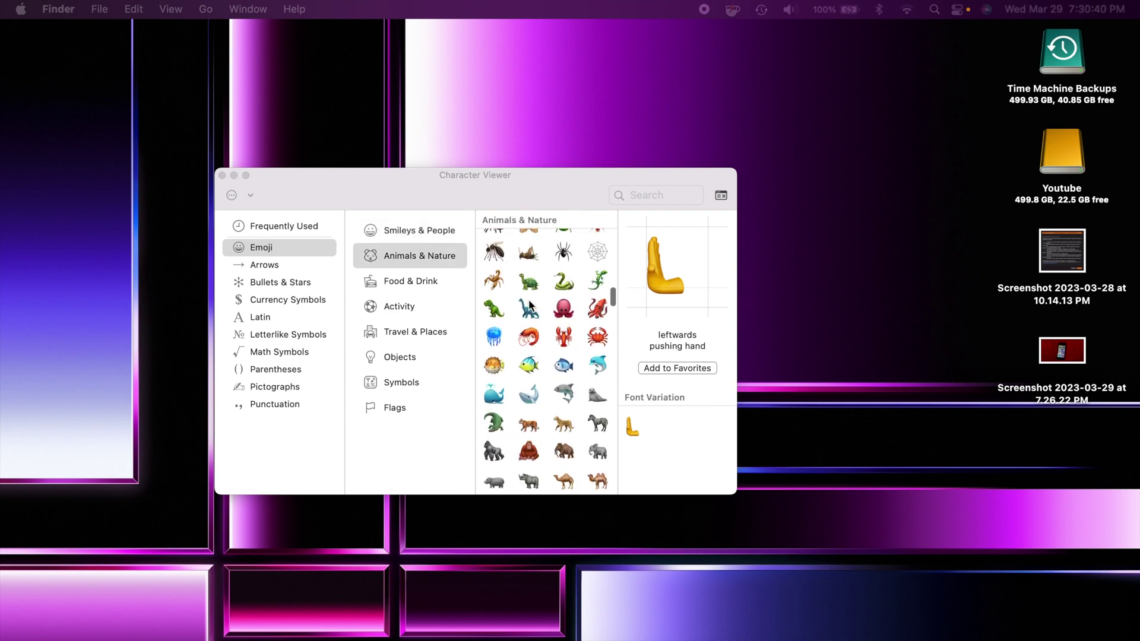
{"action": "scroll", "coordinate": [532, 364], "scroll_direction": "down", "scroll_amount": 10}
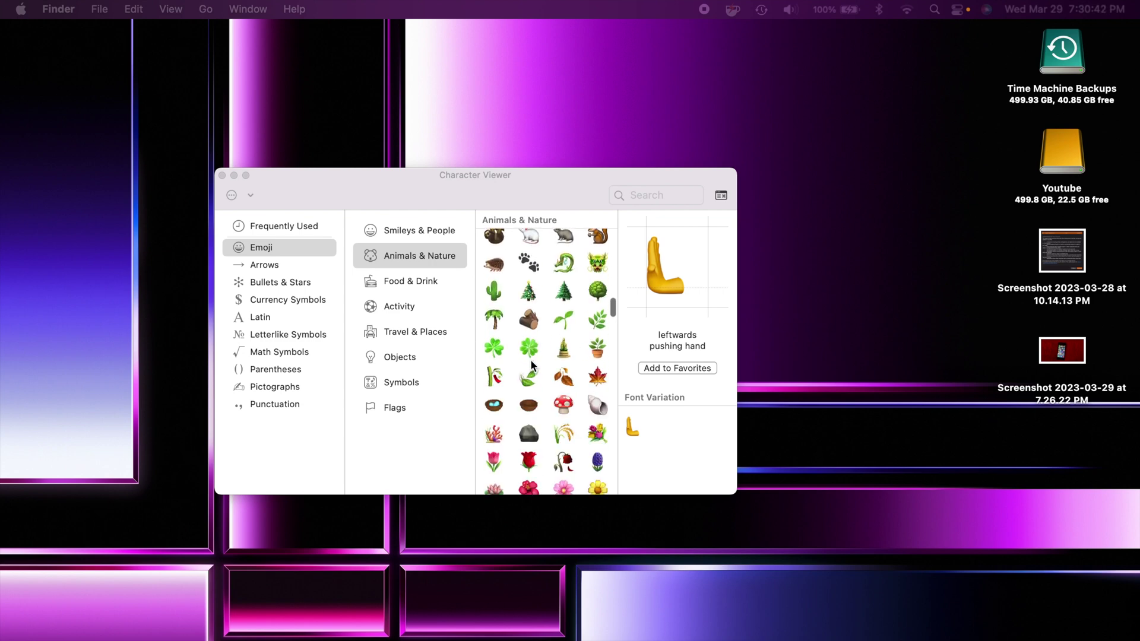
{"action": "scroll", "coordinate": [529, 359], "scroll_direction": "down", "scroll_amount": 12}
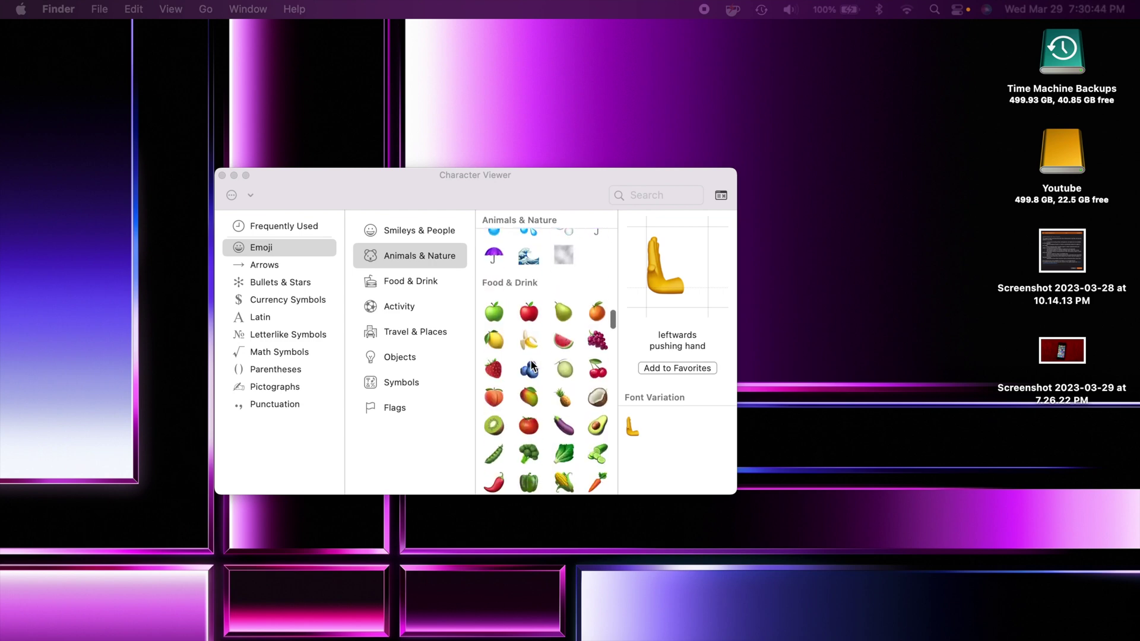
{"action": "scroll", "coordinate": [530, 358], "scroll_direction": "down", "scroll_amount": 10}
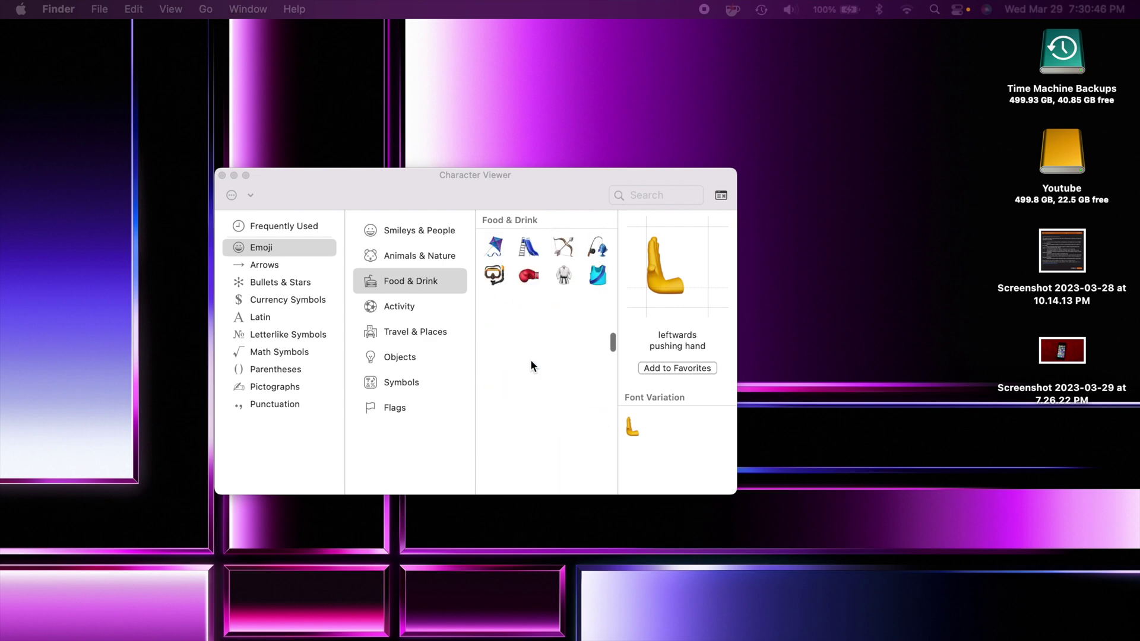
{"action": "scroll", "coordinate": [531, 364], "scroll_direction": "down", "scroll_amount": 10}
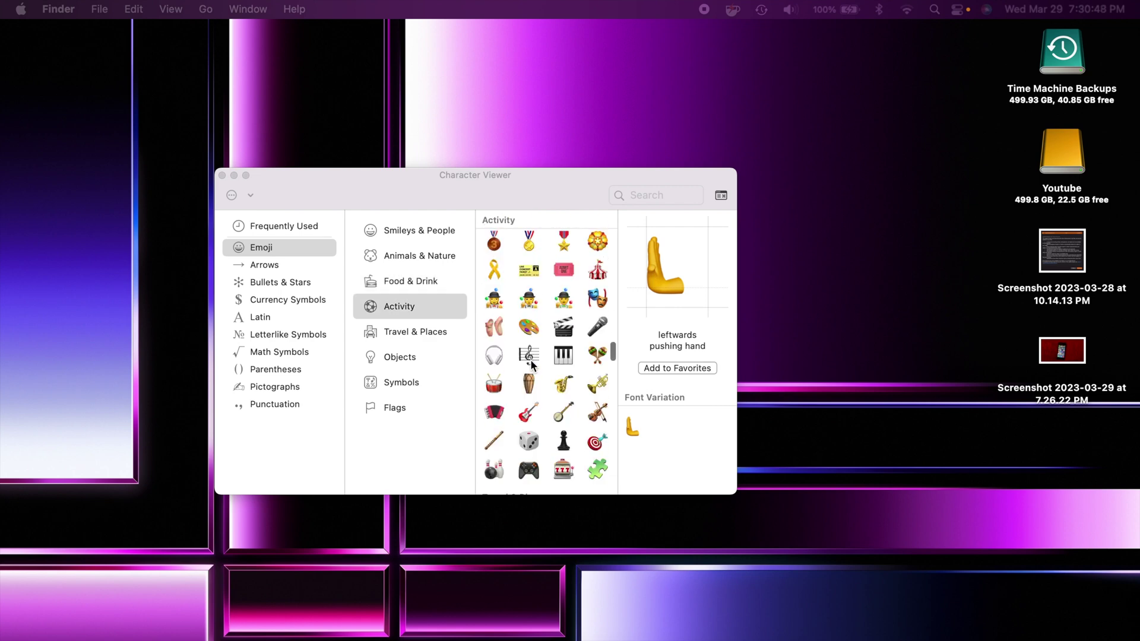
{"action": "scroll", "coordinate": [530, 362], "scroll_direction": "up", "scroll_amount": 20}
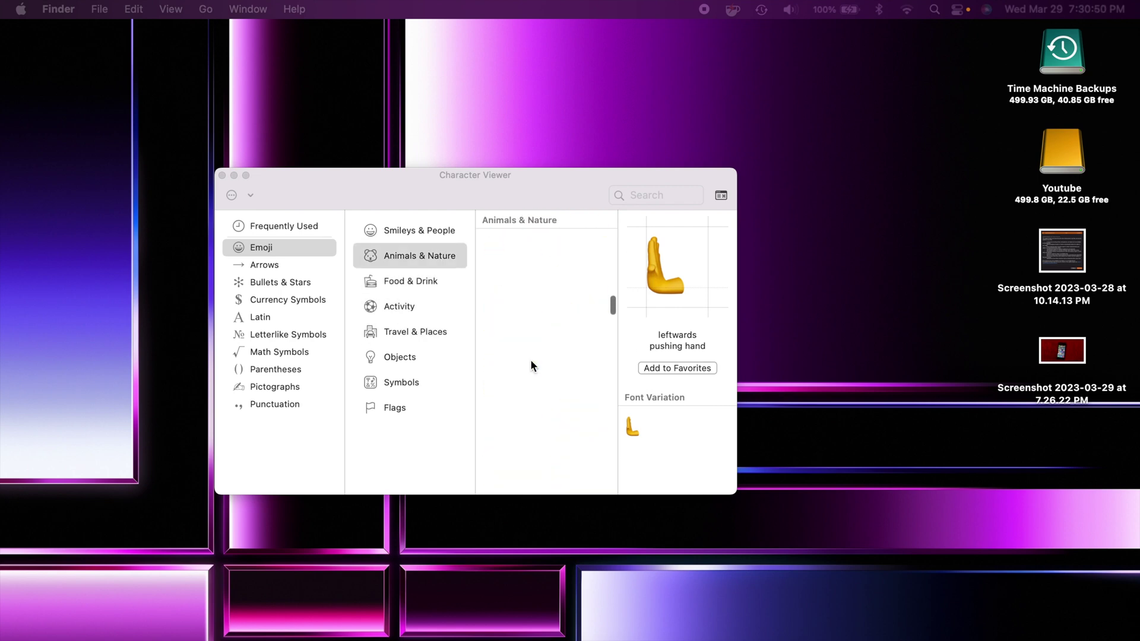
{"action": "scroll", "coordinate": [534, 333], "scroll_direction": "up", "scroll_amount": 5}
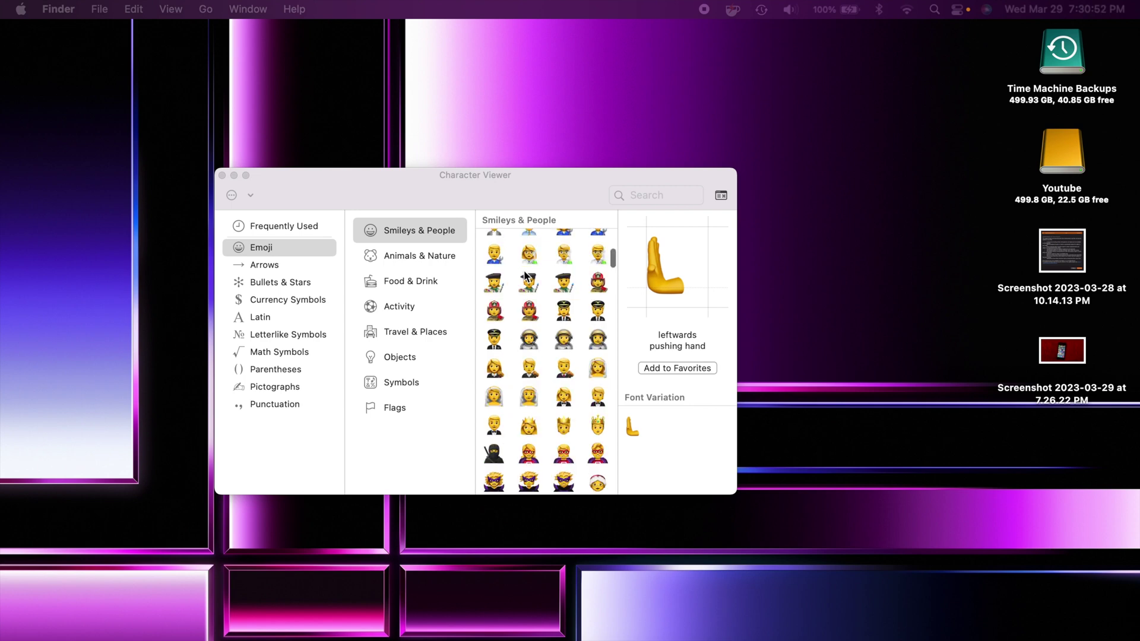
{"action": "scroll", "coordinate": [567, 426], "scroll_direction": "down", "scroll_amount": 5}
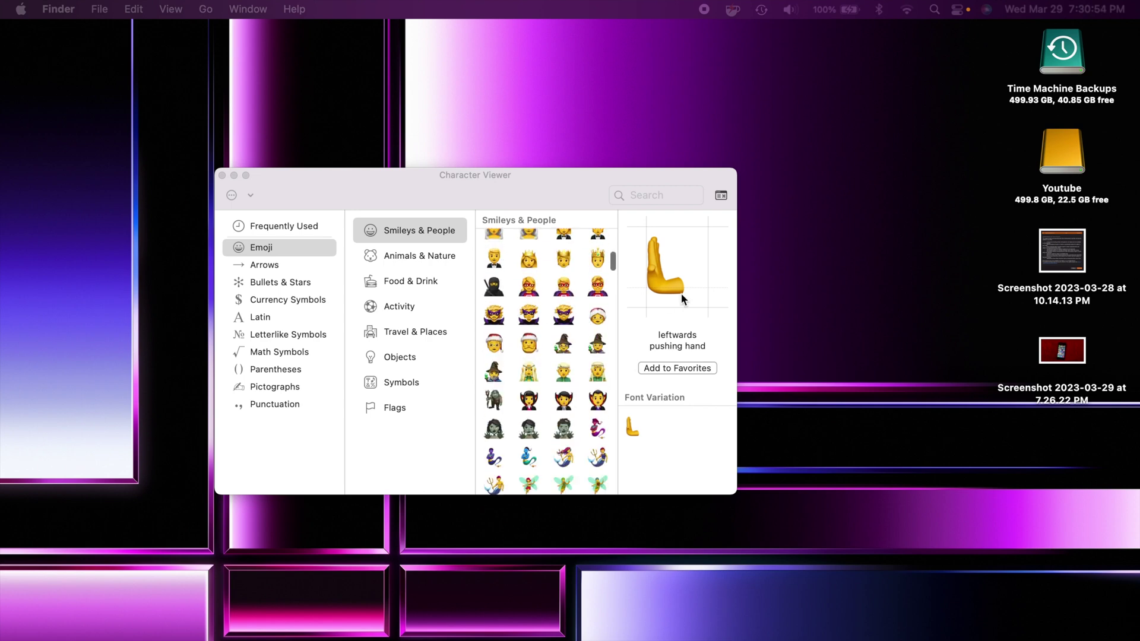
{"action": "left_click", "coordinate": [222, 175]}
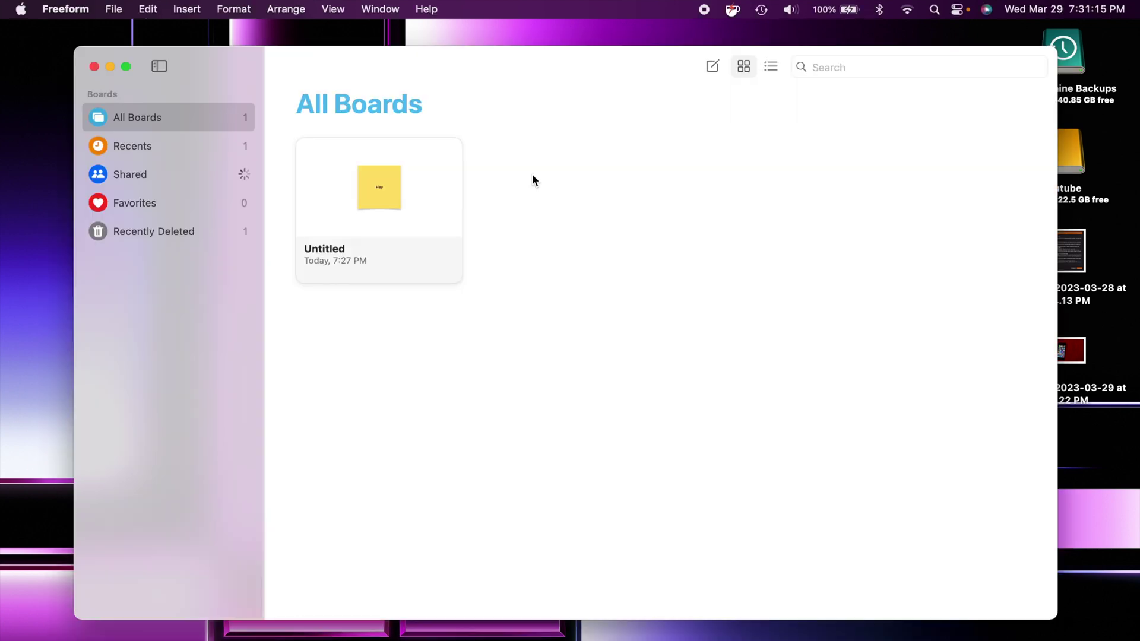
- Open the Untitled board and drop the red phone screenshot near its upper left
{"action": "left_click", "coordinate": [427, 172]}
{"action": "key", "text": "Return"}
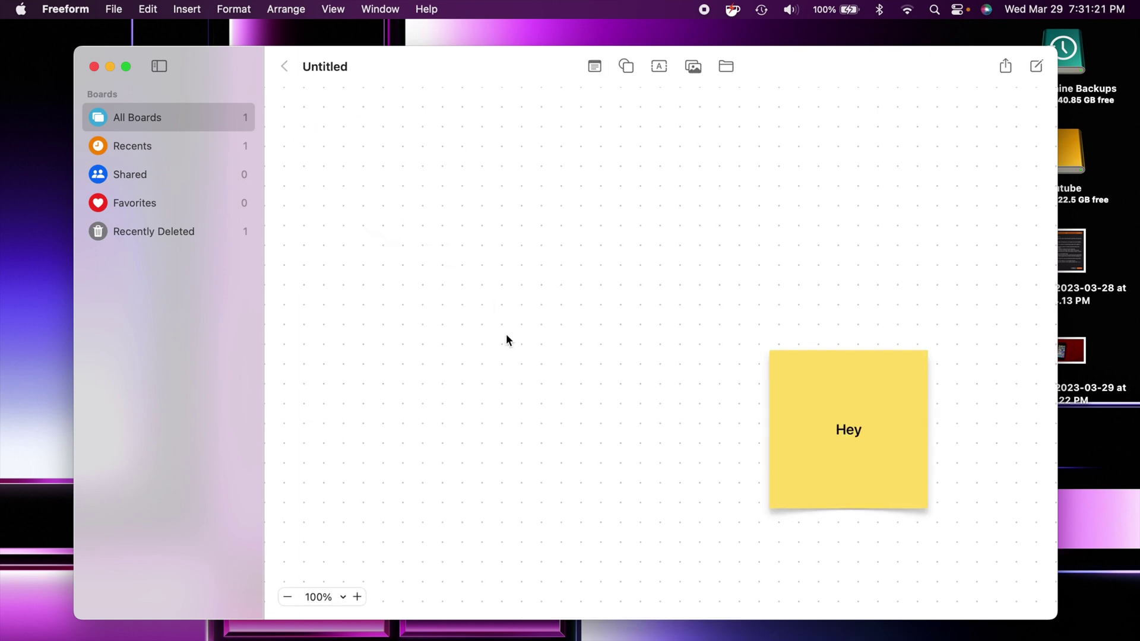
{"action": "left_click_drag", "start_coordinate": [1082, 350], "coordinate": [615, 292]}
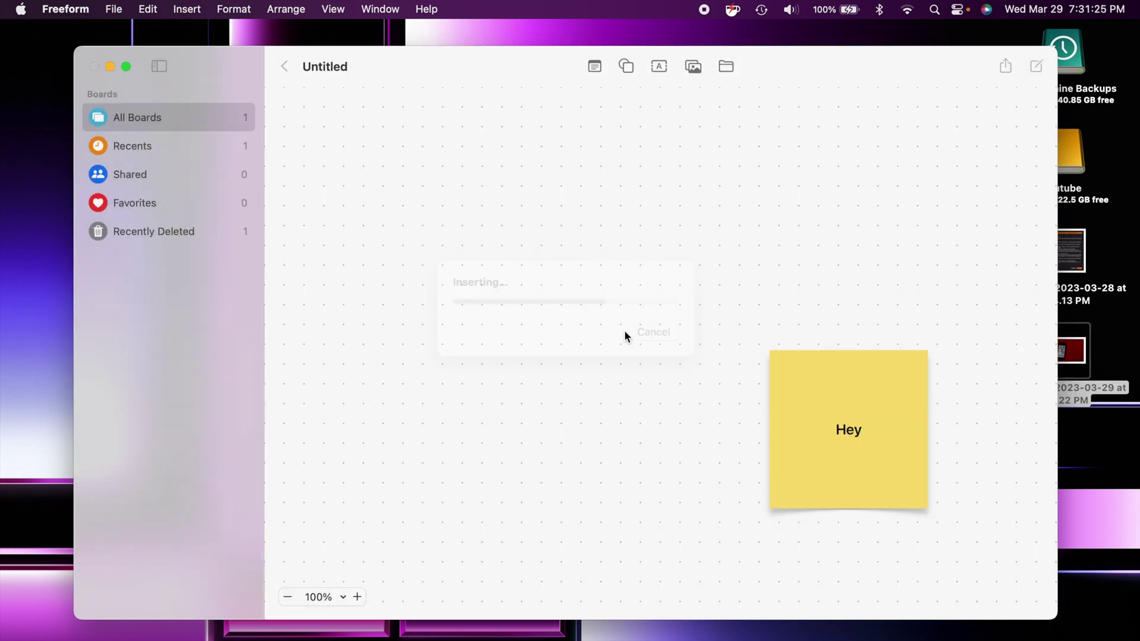
{"action": "left_click_drag", "start_coordinate": [553, 267], "coordinate": [424, 213]}
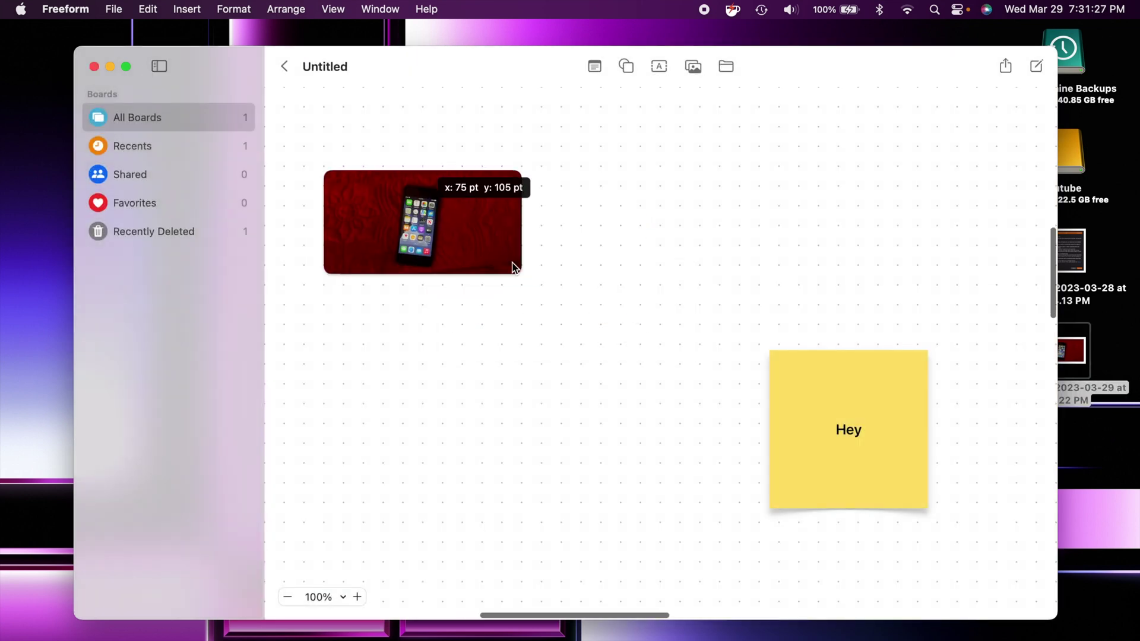
- Enlarge the phone image and position it just left of the Hey sticky note
{"action": "left_click_drag", "start_coordinate": [521, 272], "coordinate": [720, 499]}
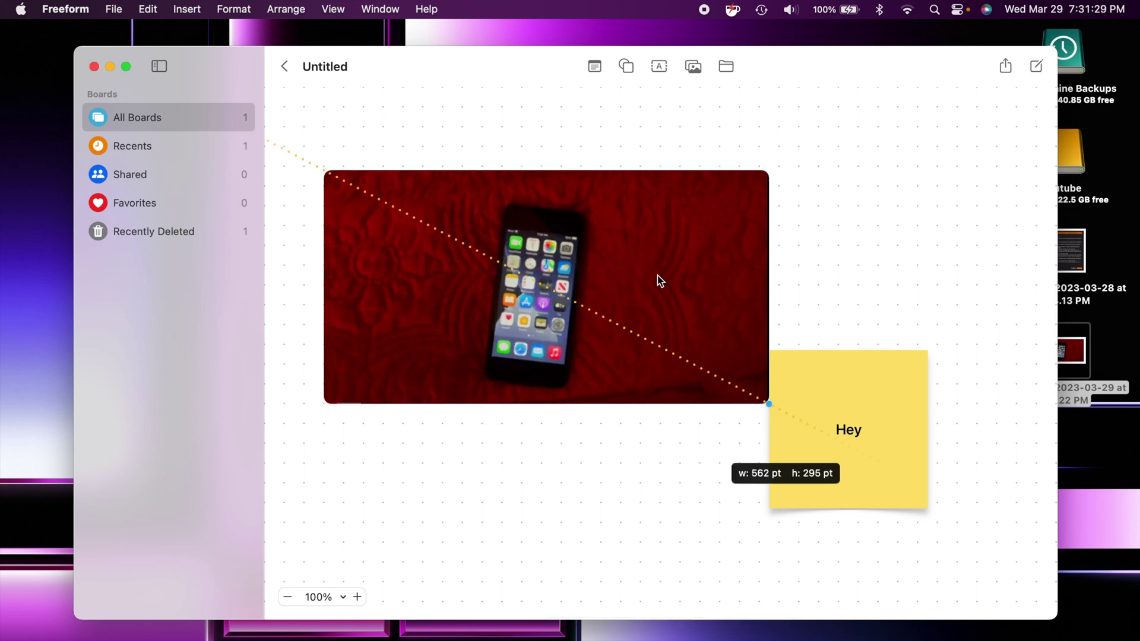
{"action": "left_click_drag", "start_coordinate": [624, 301], "coordinate": [614, 343]}
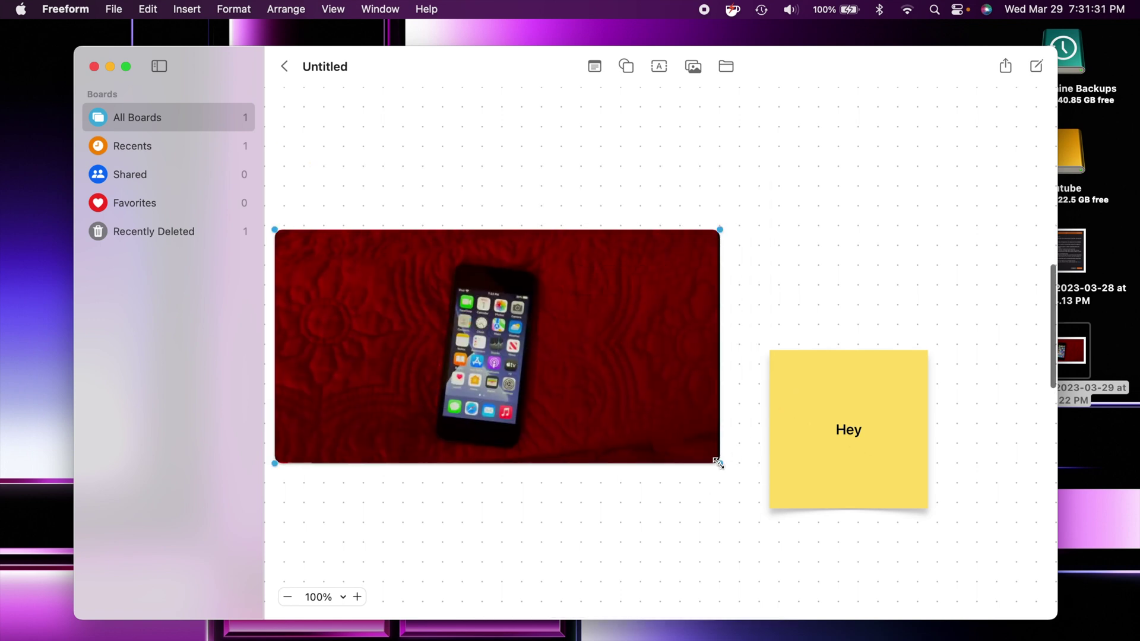
{"action": "left_click_drag", "start_coordinate": [719, 464], "coordinate": [777, 492]}
{"action": "left_click_drag", "start_coordinate": [638, 313], "coordinate": [628, 262]}
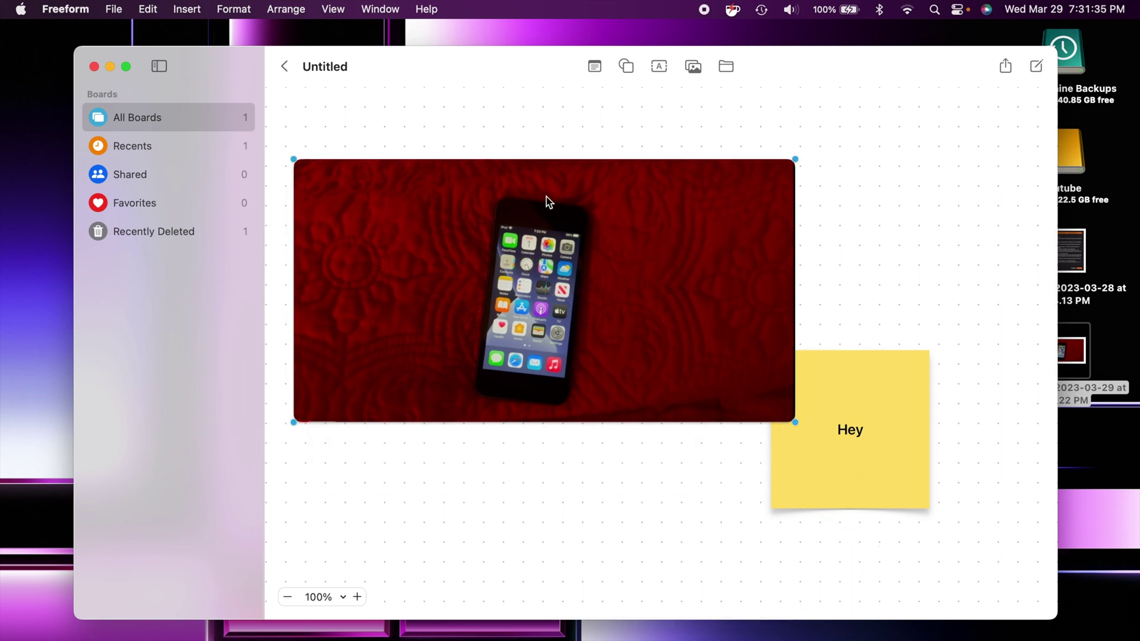
{"action": "left_click", "coordinate": [499, 452]}
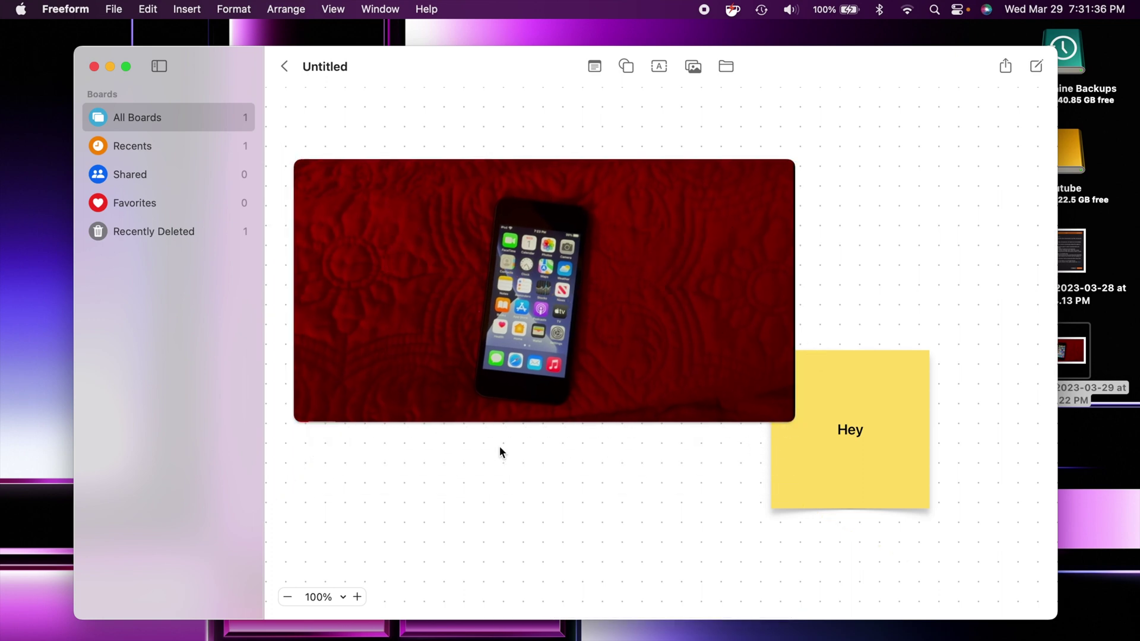
- Remove the red background from the phone image via its image options
{"action": "left_click", "coordinate": [504, 326]}
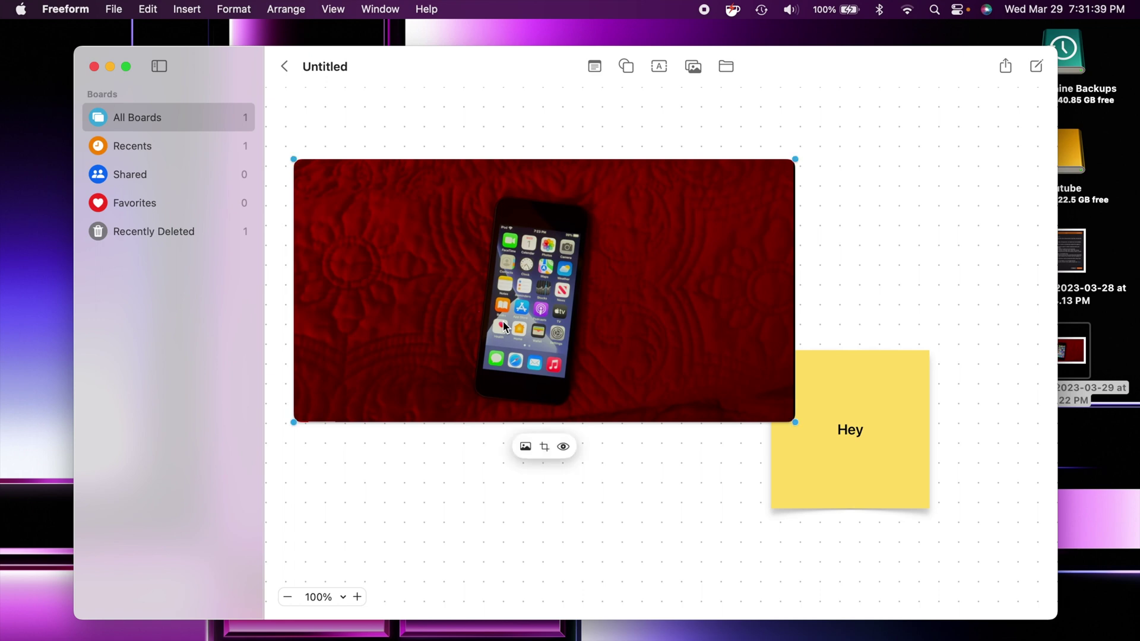
{"action": "left_click", "coordinate": [524, 448]}
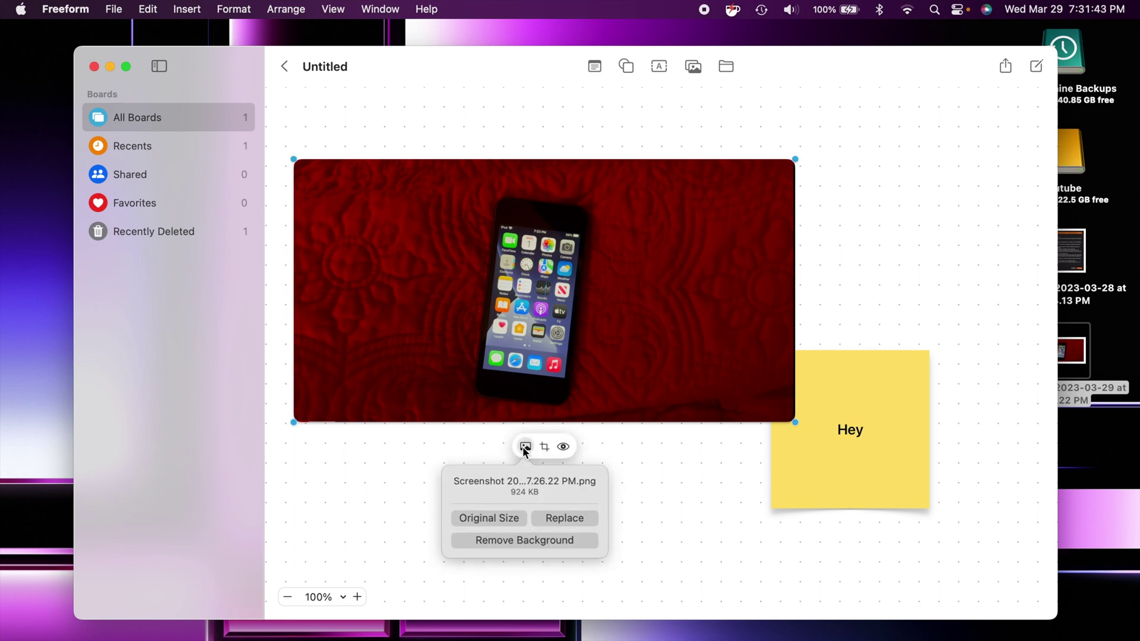
{"action": "left_click", "coordinate": [525, 540]}
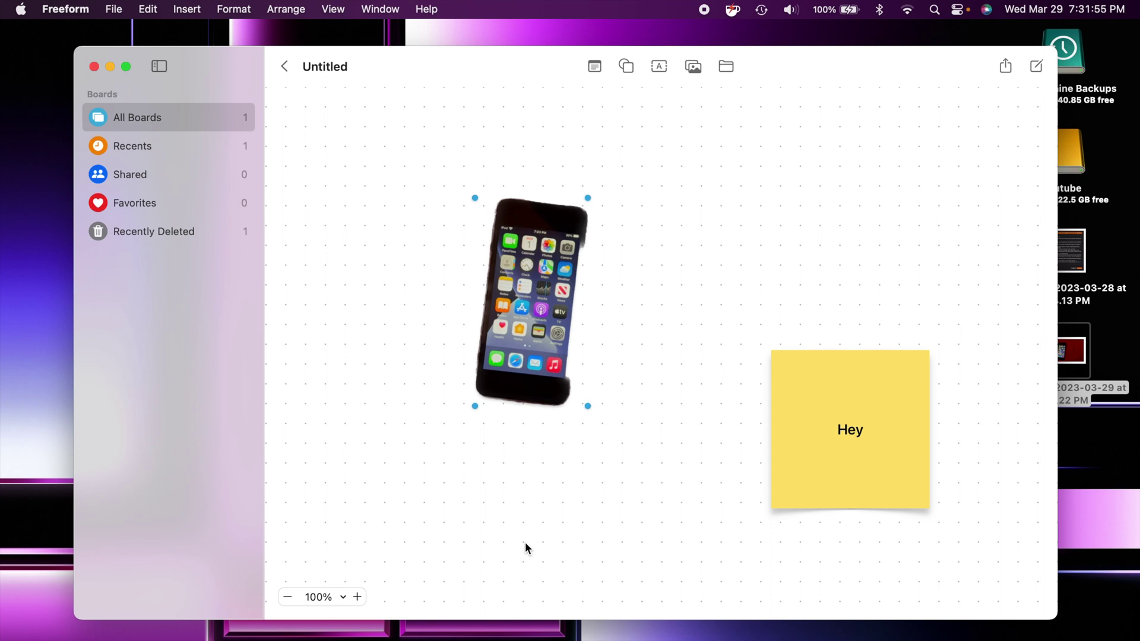
- Enlarge and reposition the cut-out phone beside the Hey note, then minimize the board window
{"action": "left_click_drag", "start_coordinate": [543, 235], "coordinate": [381, 157]}
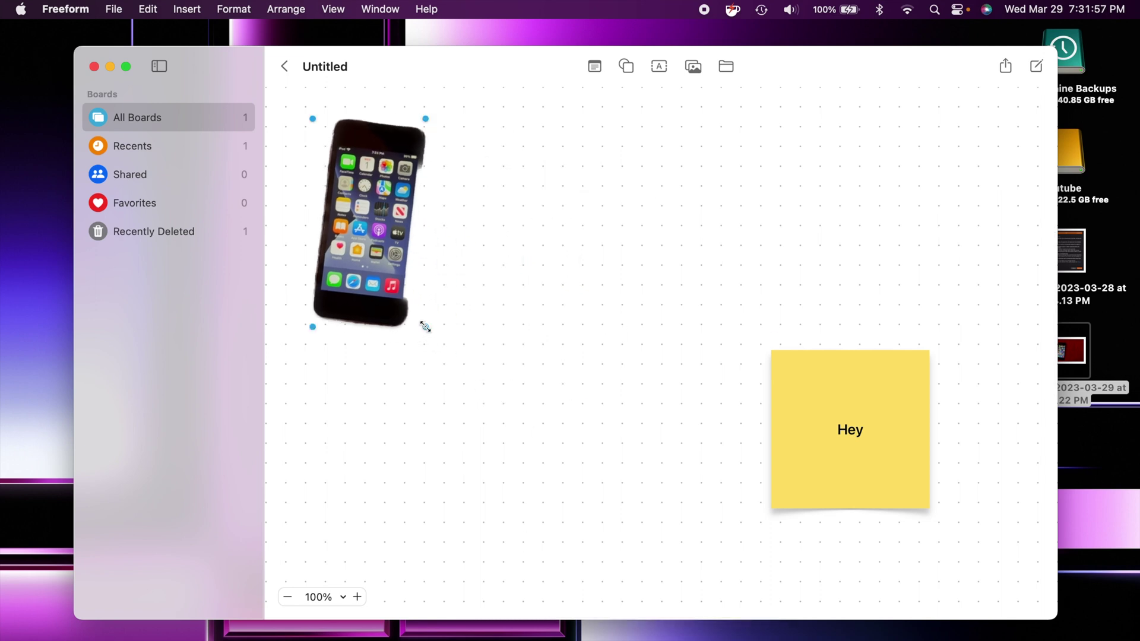
{"action": "left_click_drag", "start_coordinate": [425, 327], "coordinate": [541, 202]}
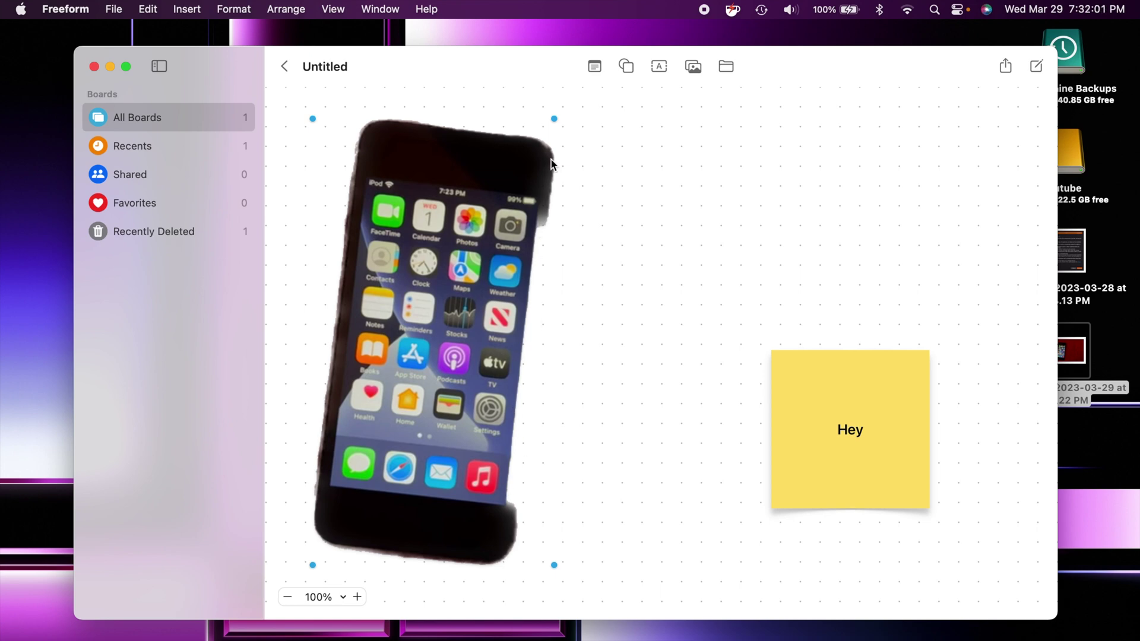
{"action": "left_click_drag", "start_coordinate": [512, 325], "coordinate": [582, 311]}
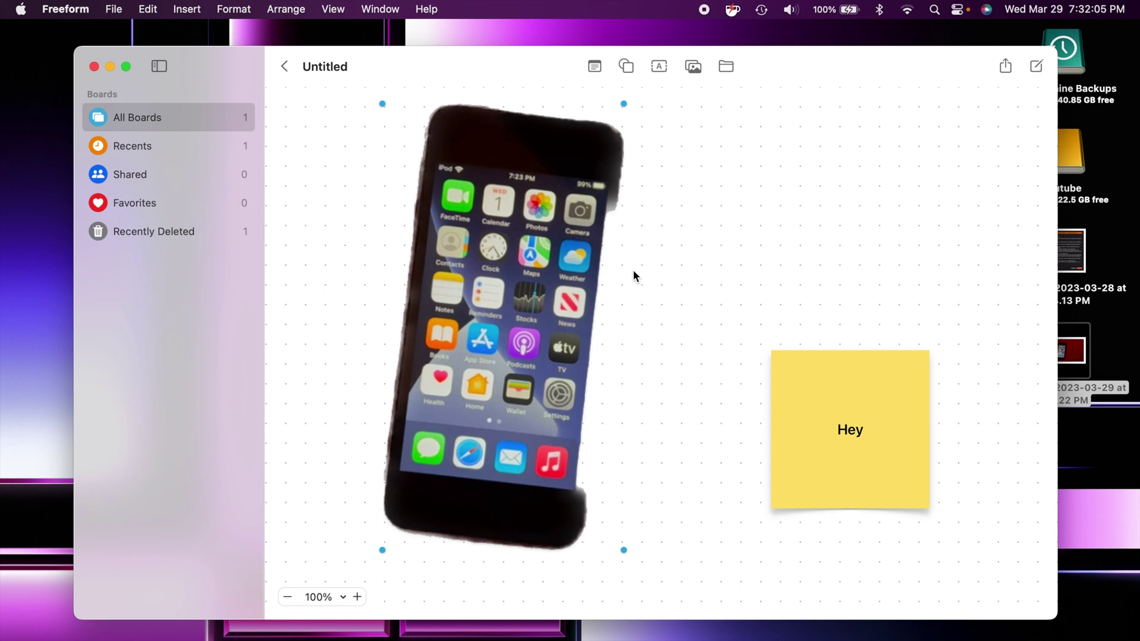
{"action": "left_click_drag", "start_coordinate": [549, 289], "coordinate": [533, 294]}
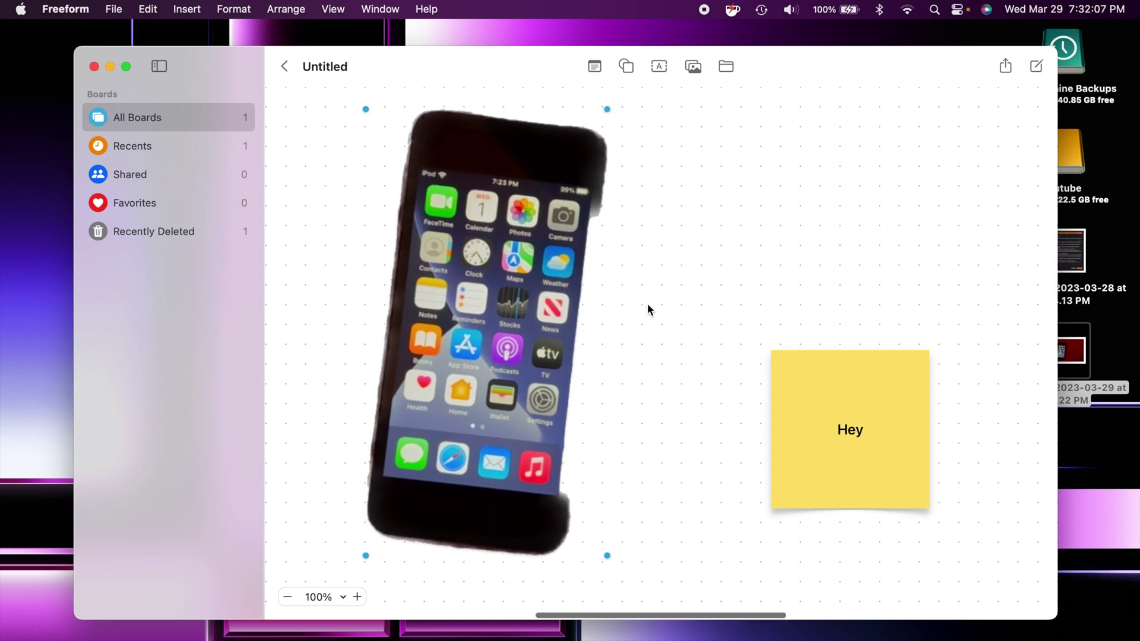
{"action": "left_click", "coordinate": [113, 67]}
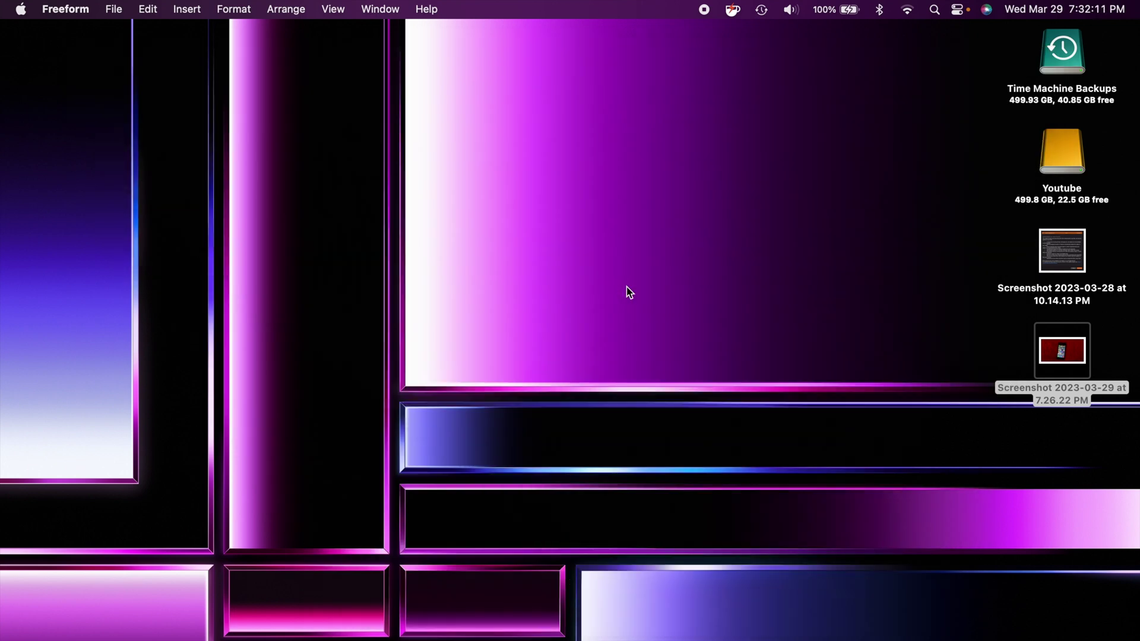
{"action": "key", "text": "F4"}
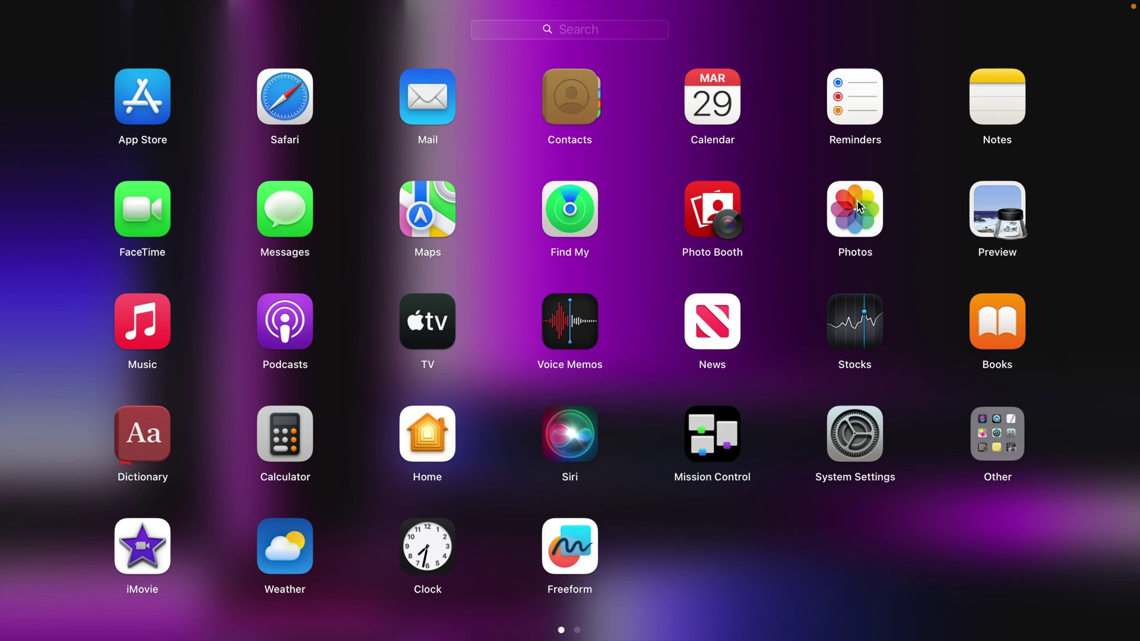
{"action": "left_click", "coordinate": [665, 259]}
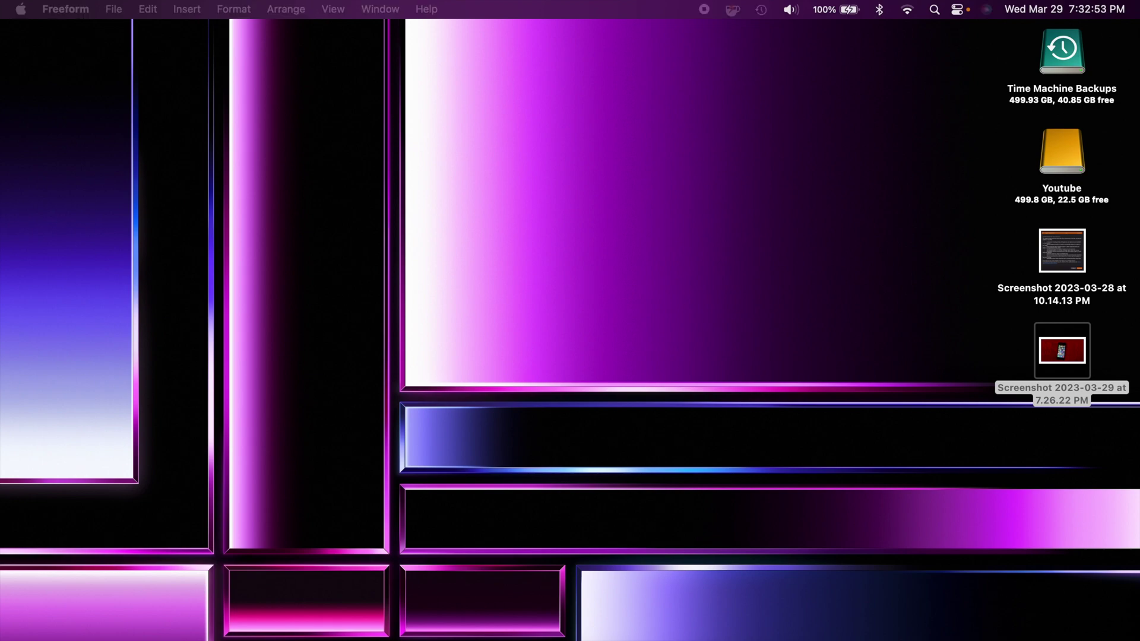
{"action": "key", "text": "super+Tab"}
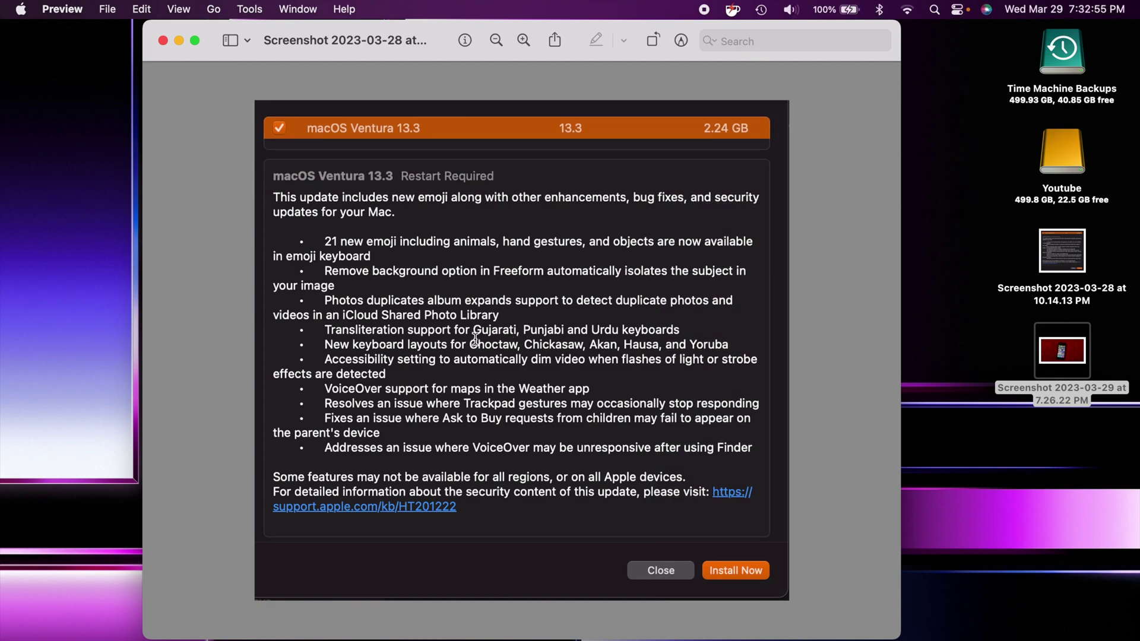
{"action": "scroll", "coordinate": [473, 329], "scroll_direction": "up", "scroll_amount": 5}
{"action": "scroll", "coordinate": [473, 330], "scroll_direction": "right", "scroll_amount": 3}
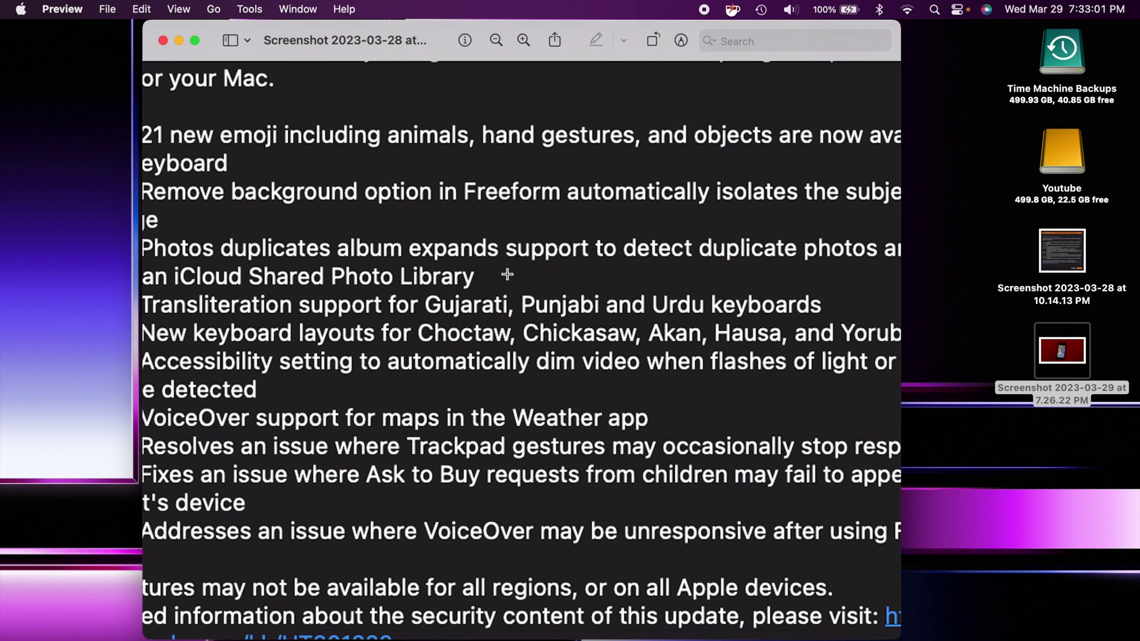
{"action": "scroll", "coordinate": [515, 286], "scroll_direction": "down", "scroll_amount": 3}
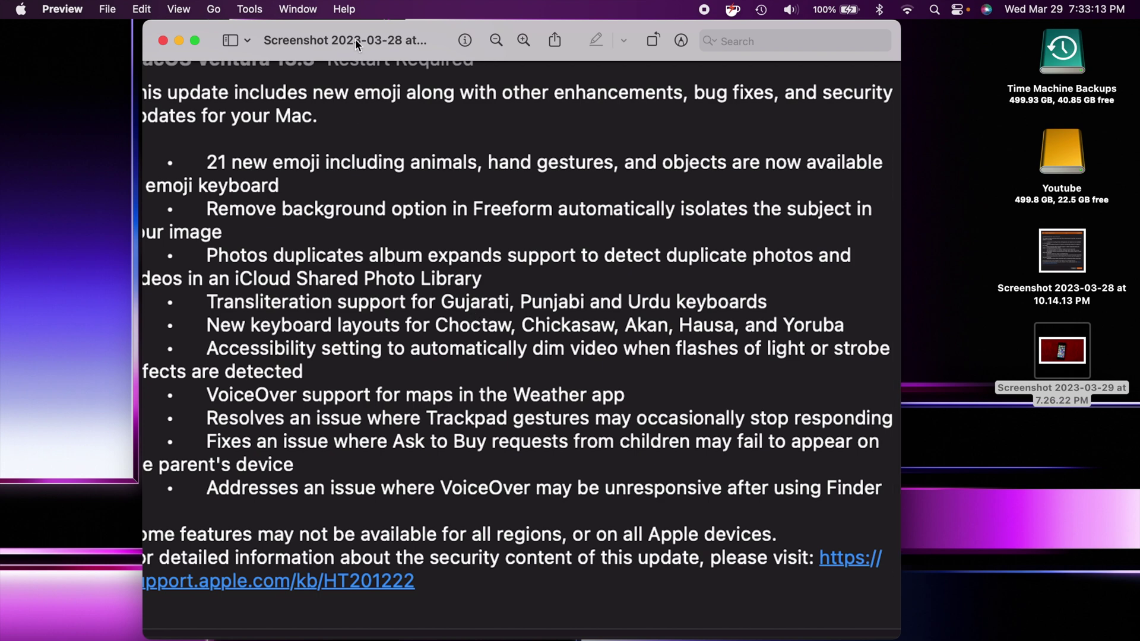
{"action": "key", "text": "F11"}
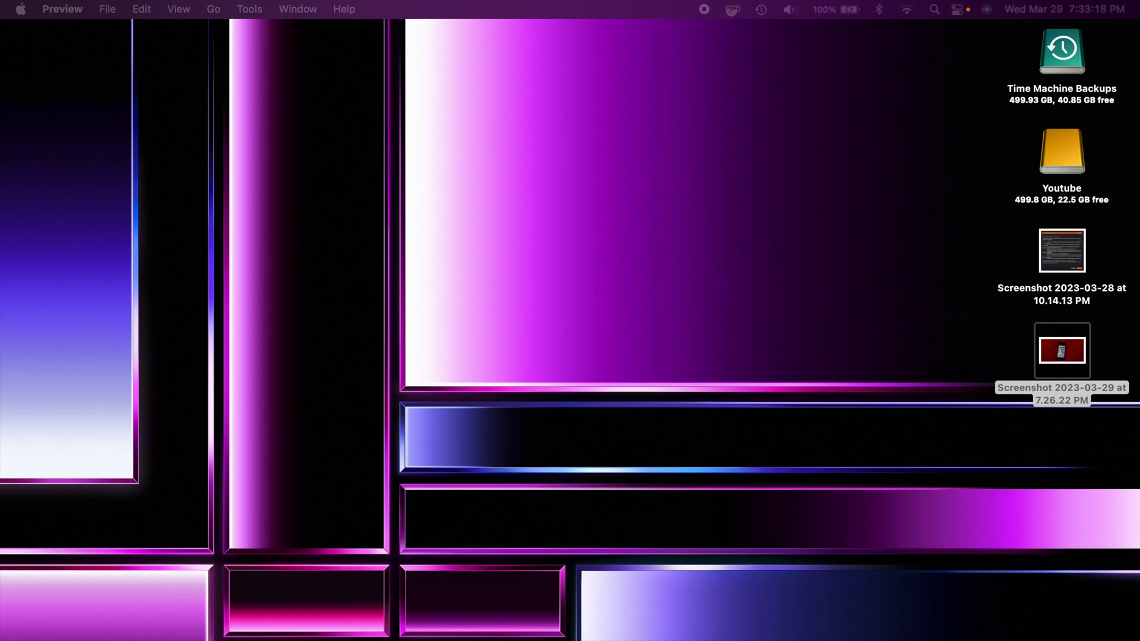
{"action": "left_click", "coordinate": [518, 320]}
{"action": "key", "text": "F4"}
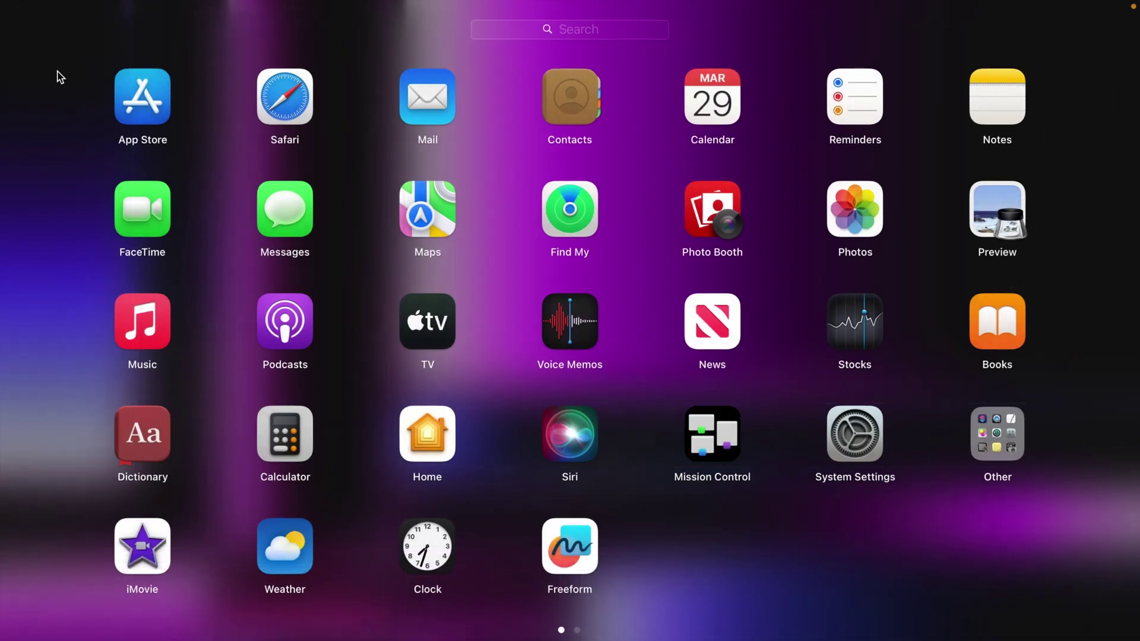
{"action": "left_click", "coordinate": [60, 76]}
{"action": "left_click", "coordinate": [21, 9]}
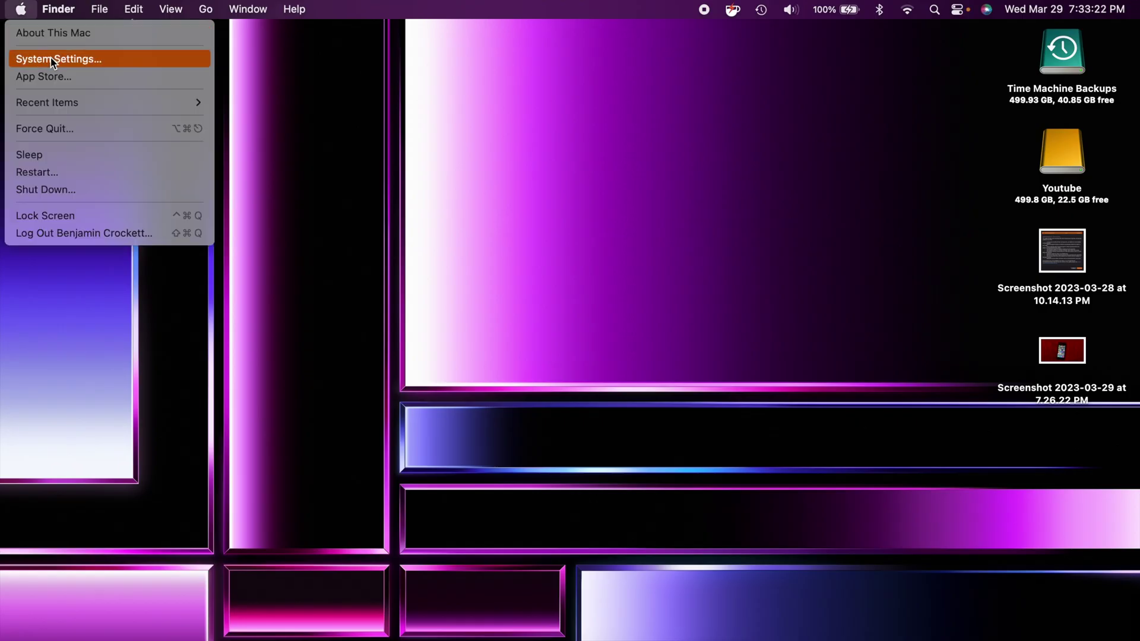
{"action": "left_click", "coordinate": [303, 221]}
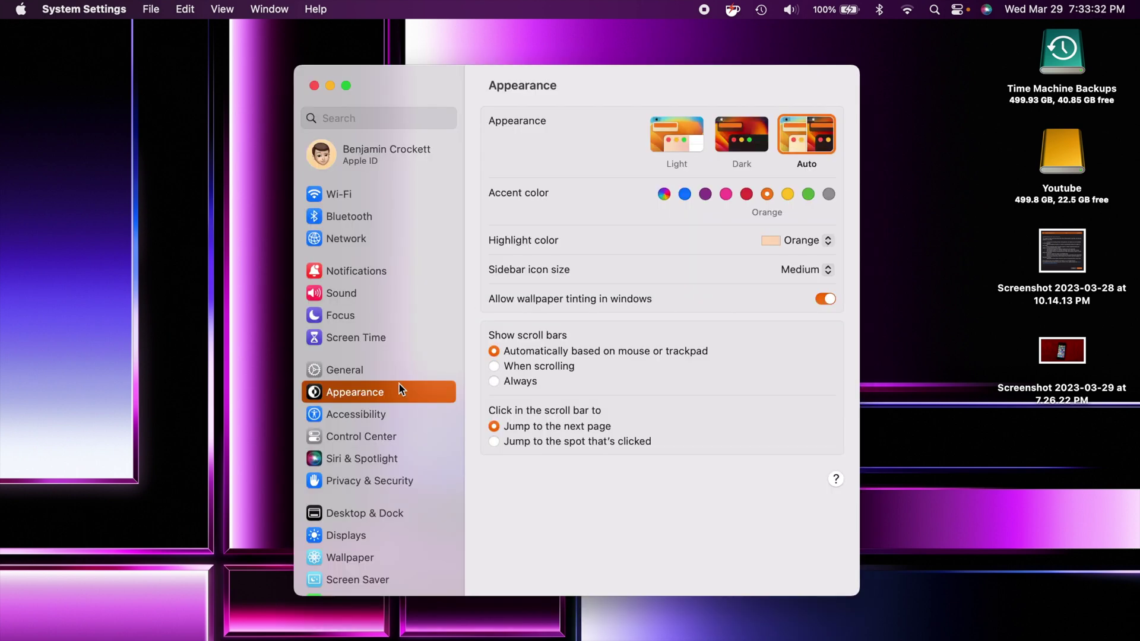
{"action": "left_click", "coordinate": [367, 416]}
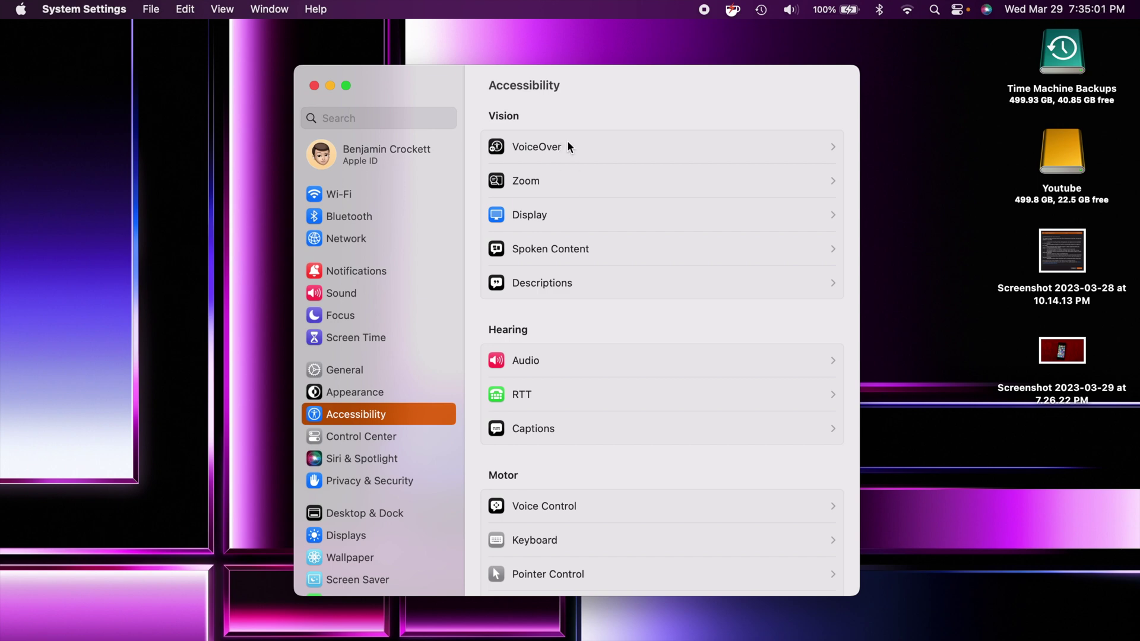
{"action": "scroll", "coordinate": [643, 293], "scroll_direction": "down", "scroll_amount": 5}
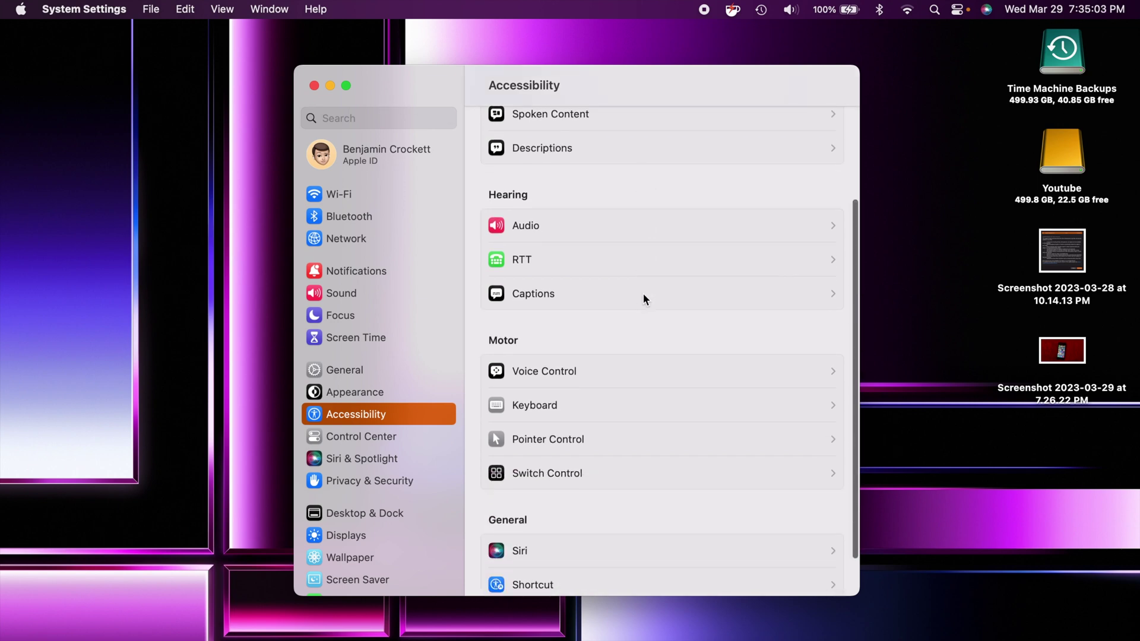
{"action": "scroll", "coordinate": [643, 293], "scroll_direction": "up", "scroll_amount": 5}
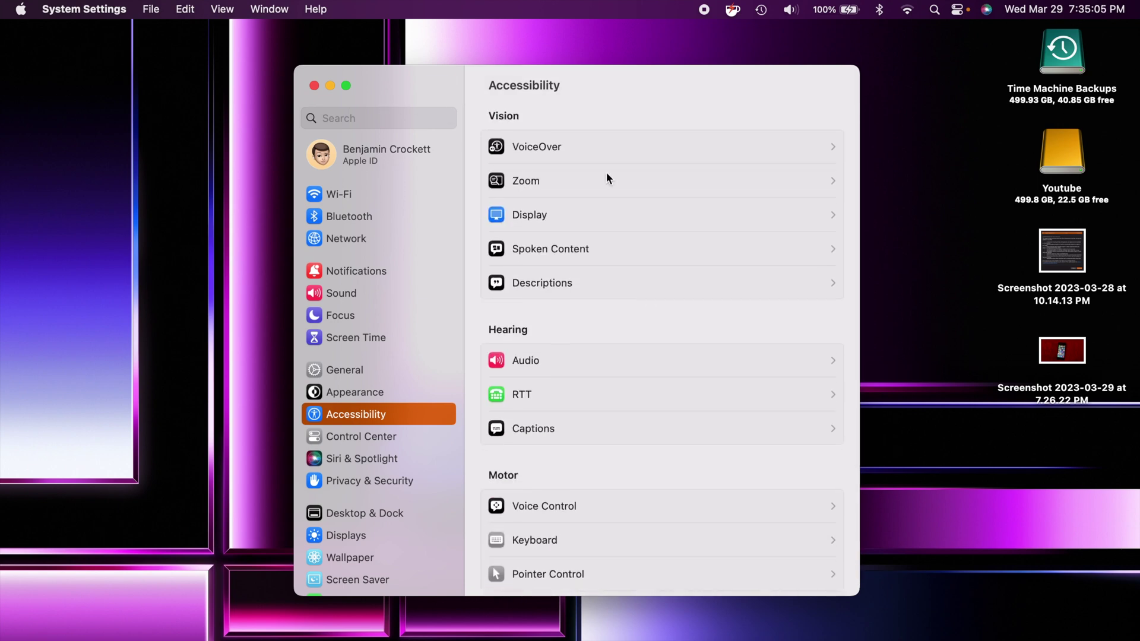
{"action": "key", "text": "super+q"}
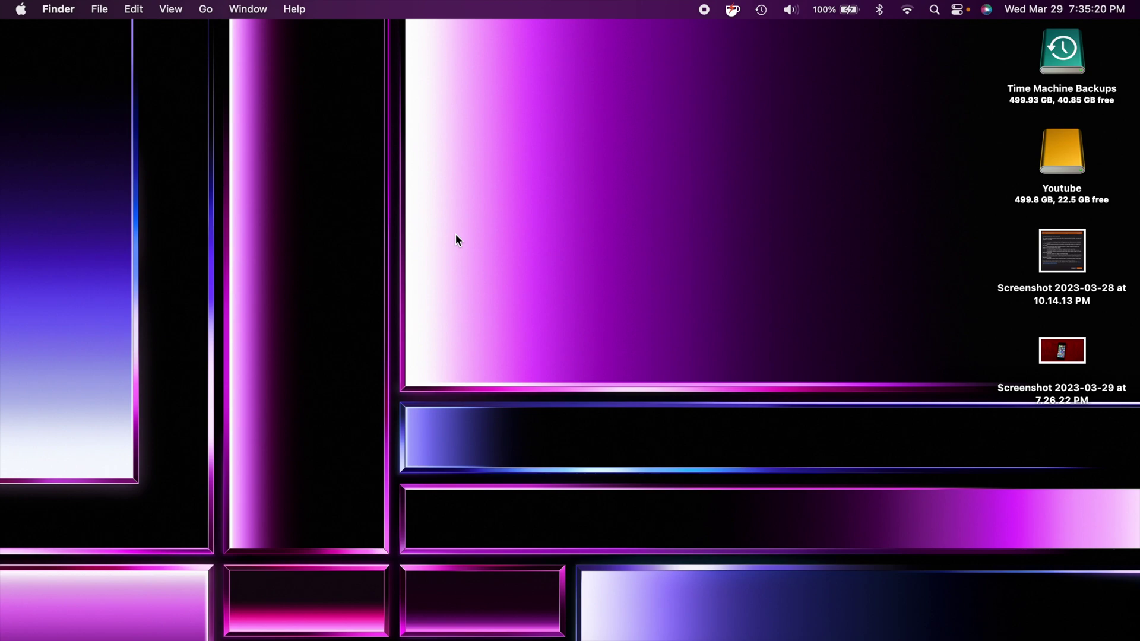
- Show Launchpad's full-screen grid of installed apps using the F4 key
{"action": "key", "text": "F4"}
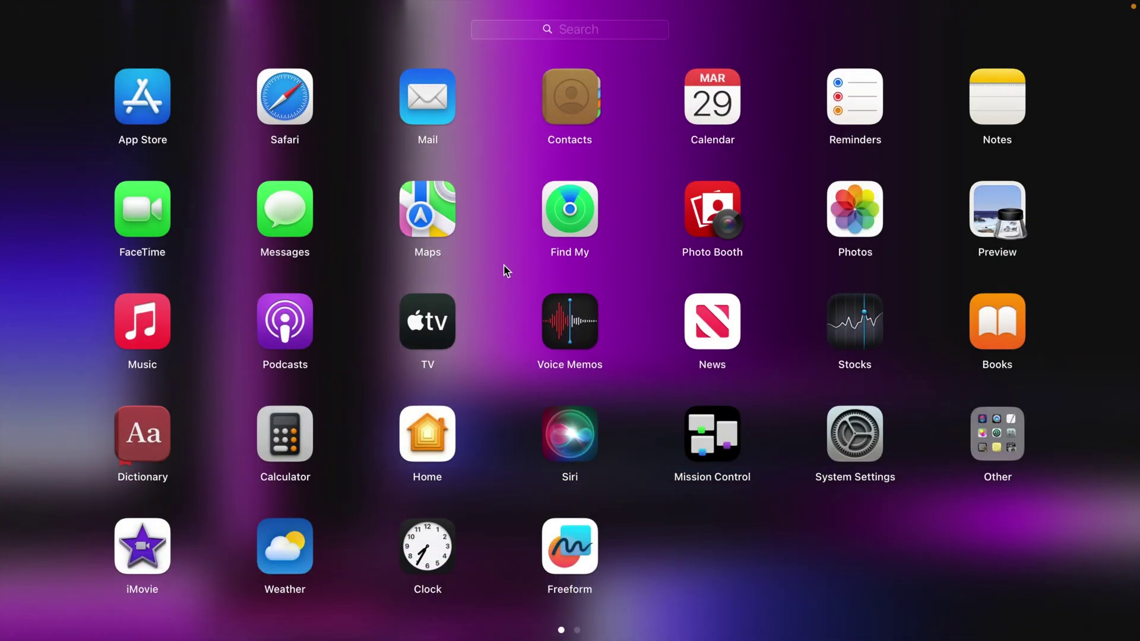
{"action": "key", "text": "F4"}
{"action": "key", "text": "F4"}
{"action": "key", "text": "F4"}
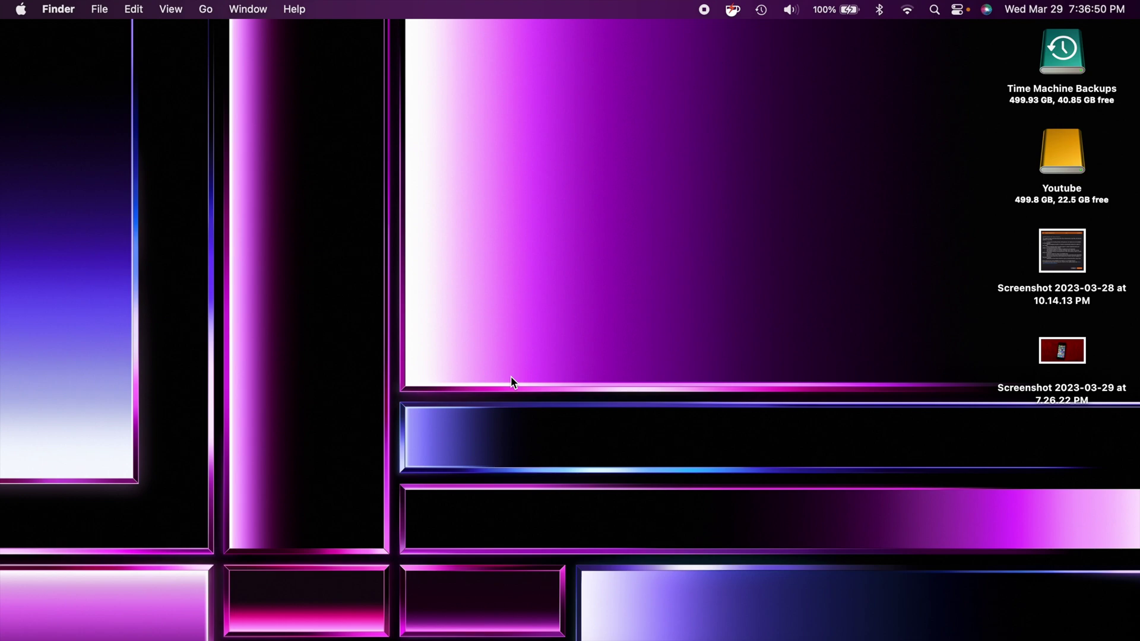
{"action": "key", "text": "F4"}
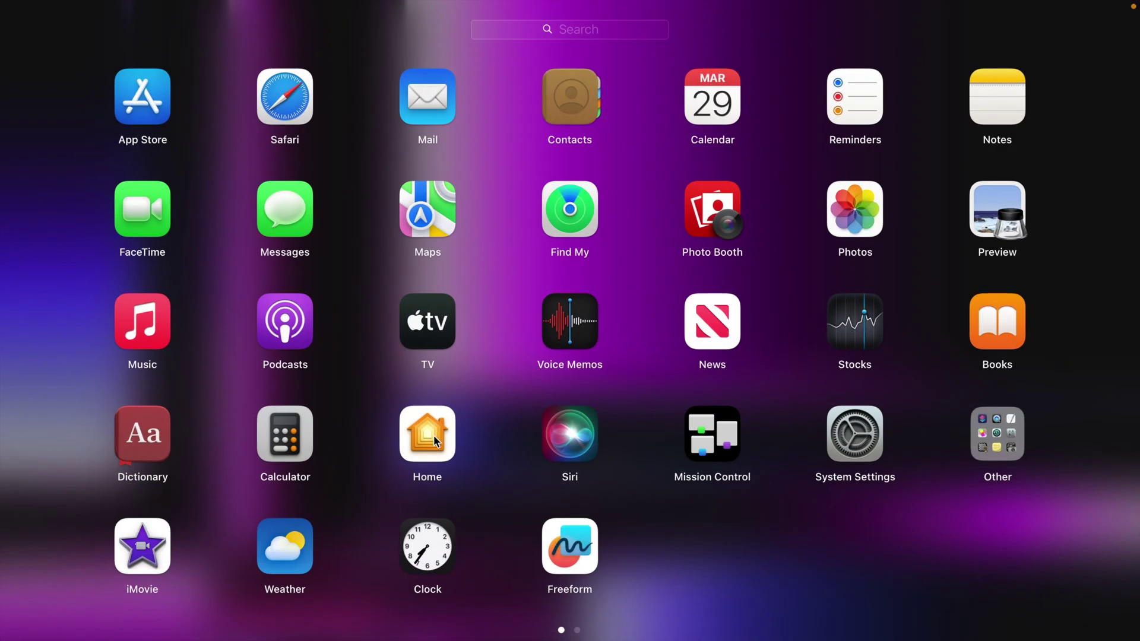
- Scroll Apple's security updates table and open the macOS Ventura 13.3 security content page
{"action": "left_click", "coordinate": [505, 354]}
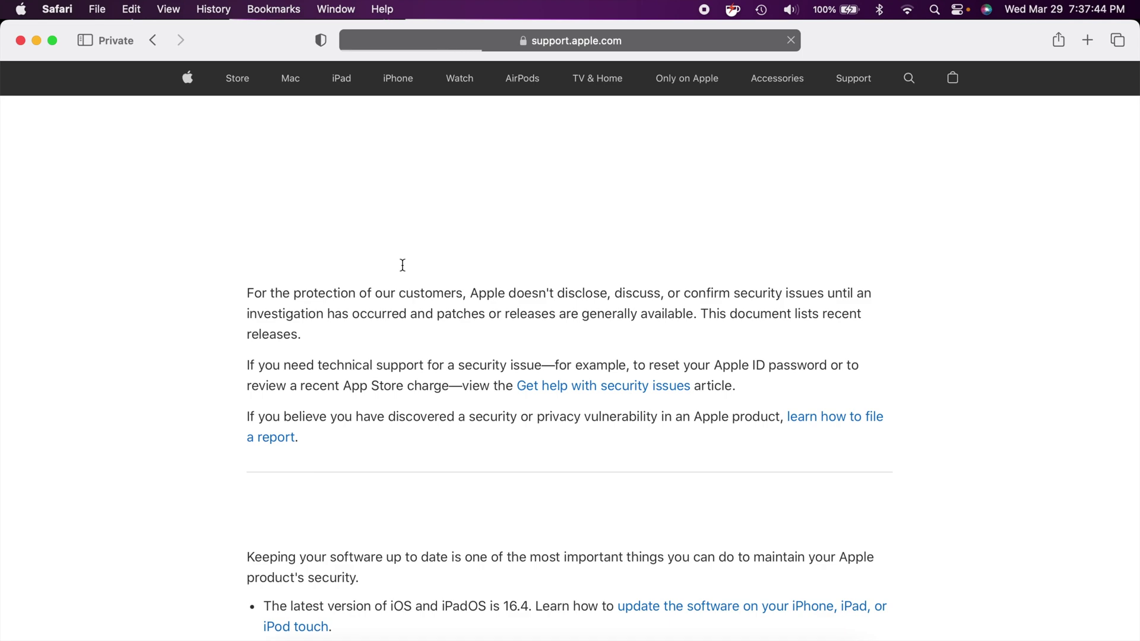
{"action": "scroll", "coordinate": [403, 264], "scroll_direction": "down", "scroll_amount": 10}
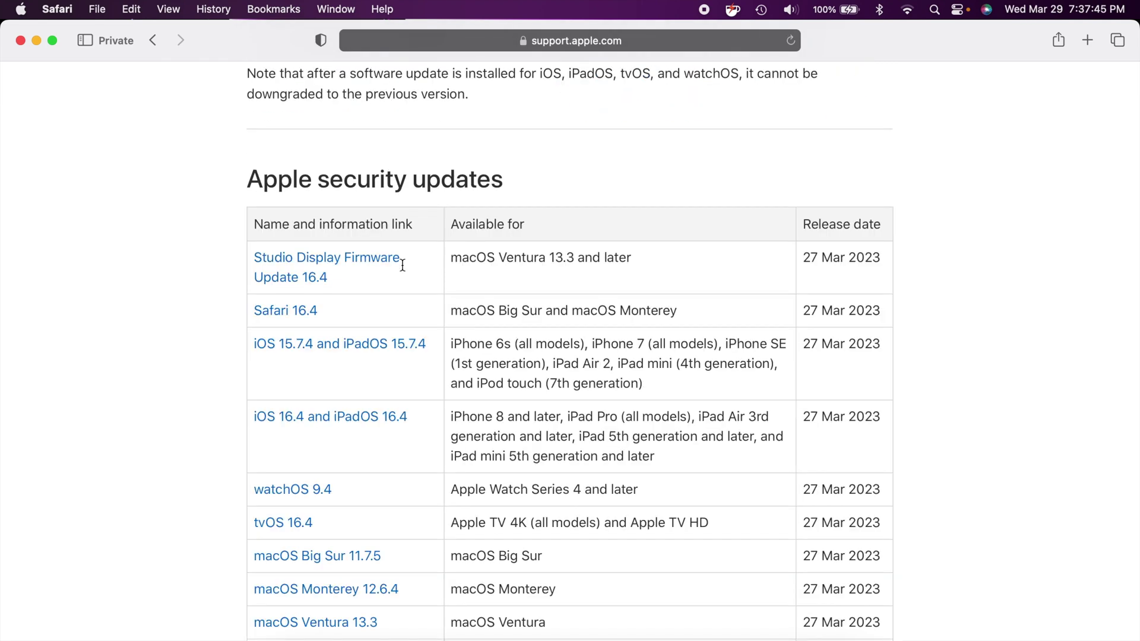
{"action": "scroll", "coordinate": [403, 264], "scroll_direction": "down", "scroll_amount": 3}
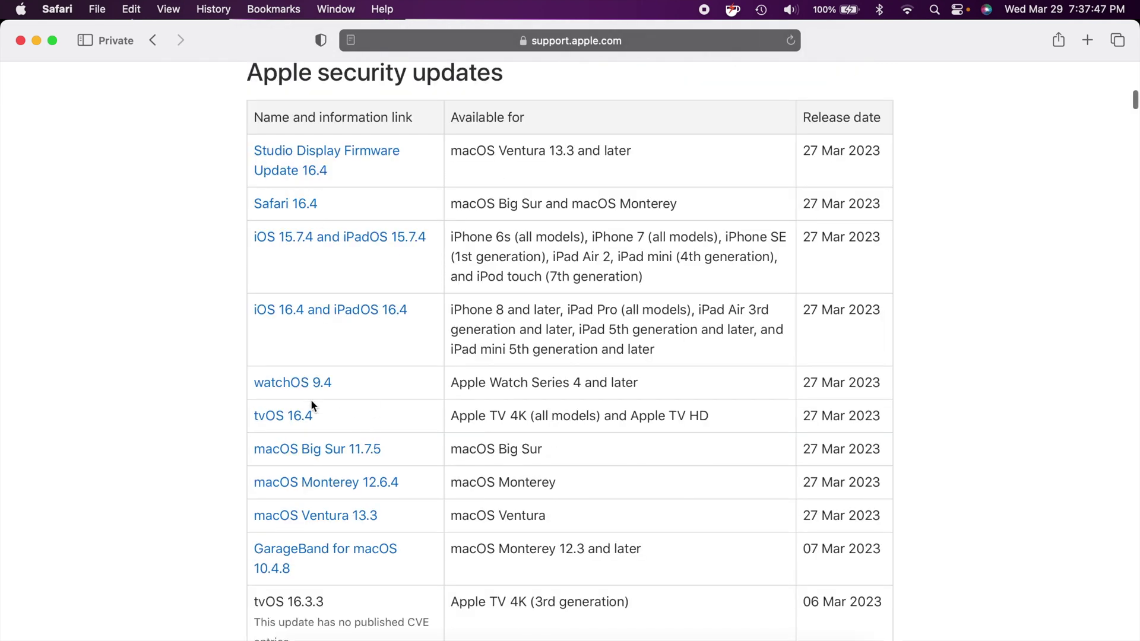
{"action": "left_click", "coordinate": [321, 517]}
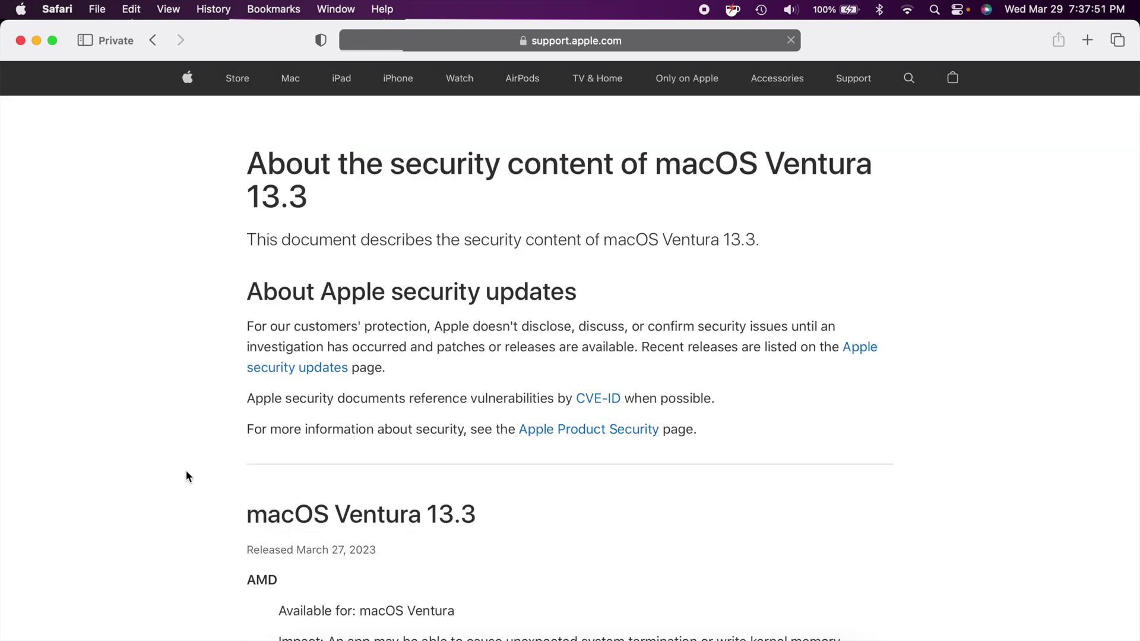
{"action": "scroll", "coordinate": [186, 471], "scroll_direction": "down", "scroll_amount": 5}
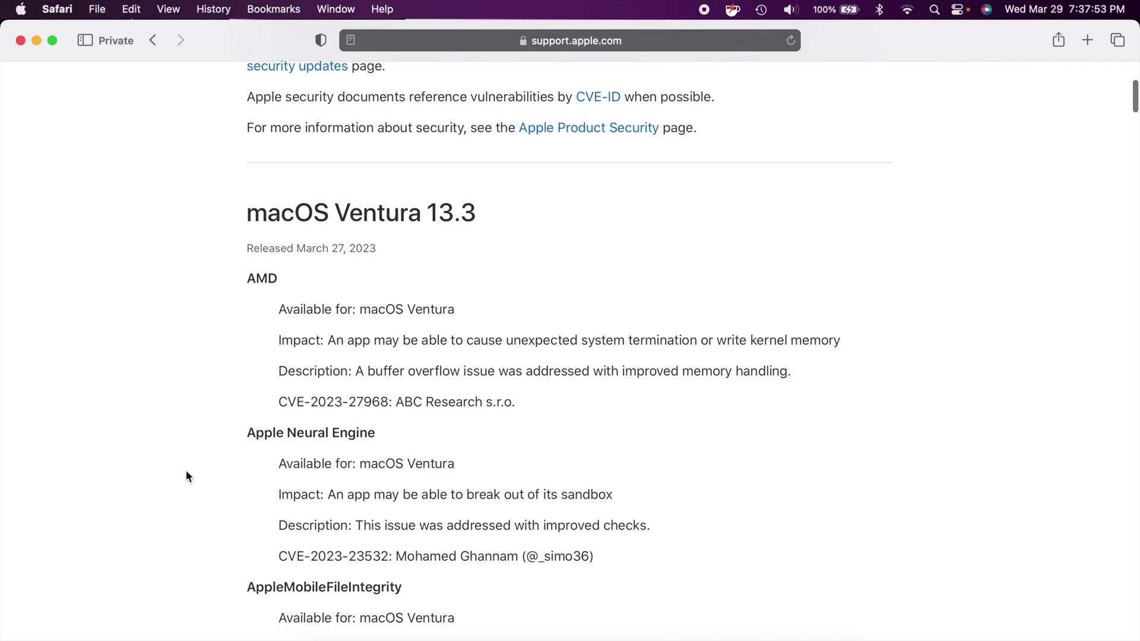
{"action": "scroll", "coordinate": [187, 476], "scroll_direction": "down", "scroll_amount": 2}
{"action": "scroll", "coordinate": [187, 476], "scroll_direction": "down", "scroll_amount": 10}
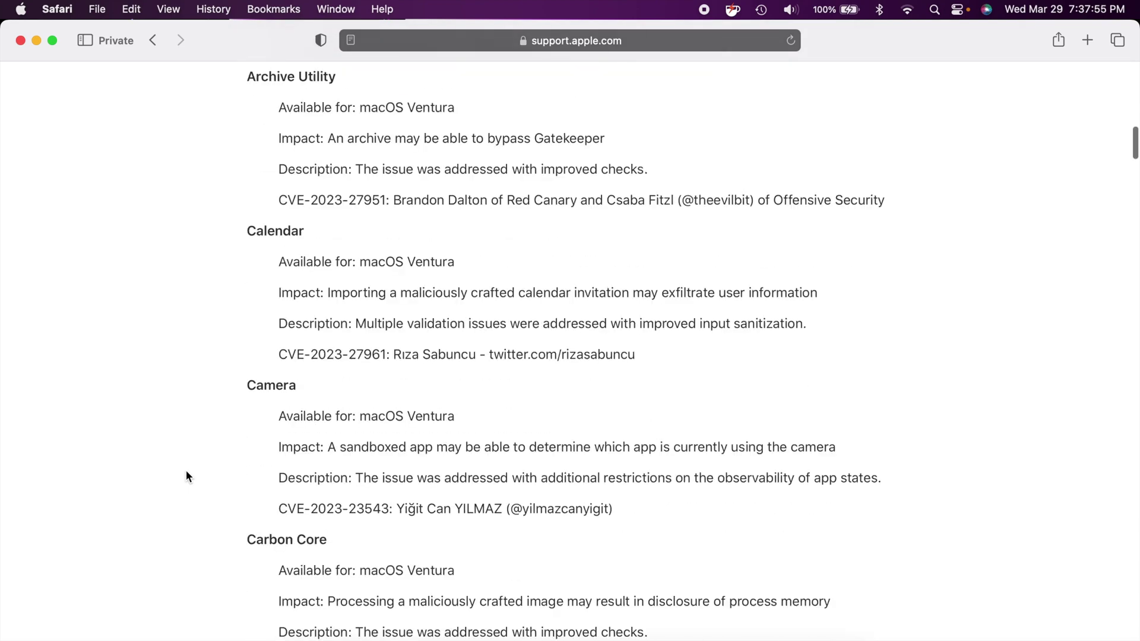
{"action": "scroll", "coordinate": [187, 476], "scroll_direction": "down", "scroll_amount": 15}
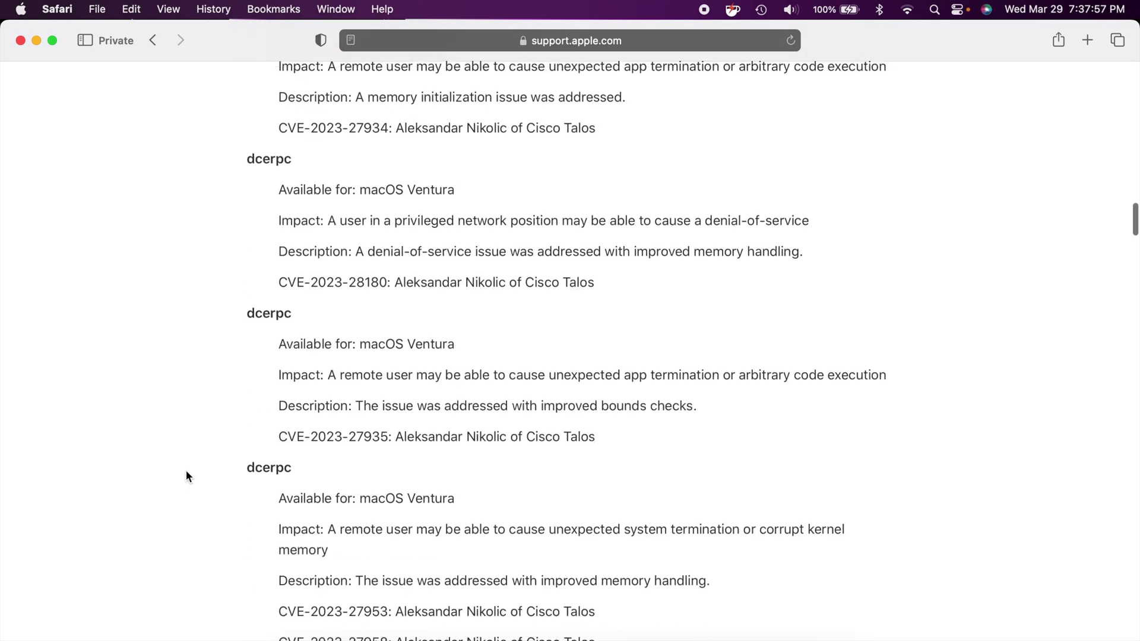
{"action": "scroll", "coordinate": [186, 475], "scroll_direction": "down", "scroll_amount": 15}
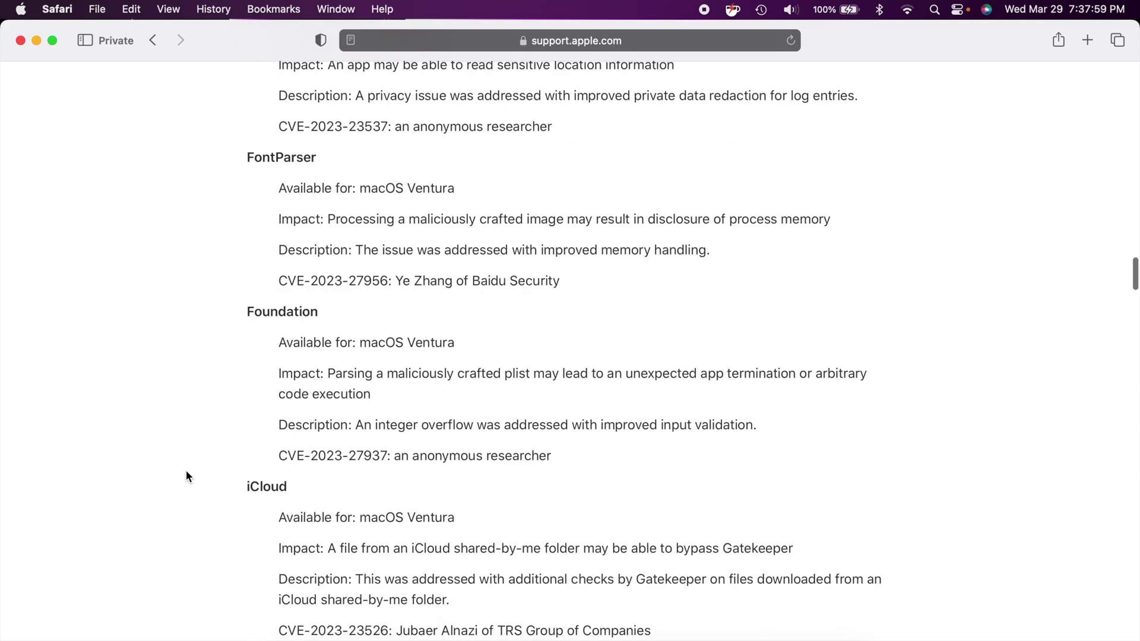
{"action": "scroll", "coordinate": [187, 476], "scroll_direction": "down", "scroll_amount": 15}
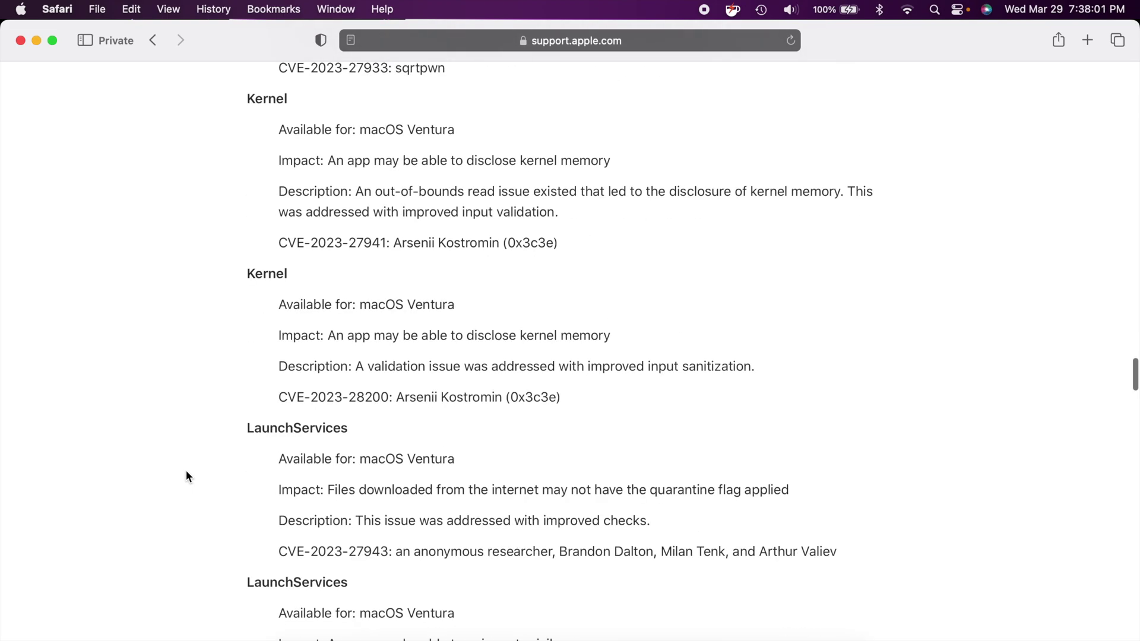
{"action": "scroll", "coordinate": [186, 476], "scroll_direction": "down", "scroll_amount": 15}
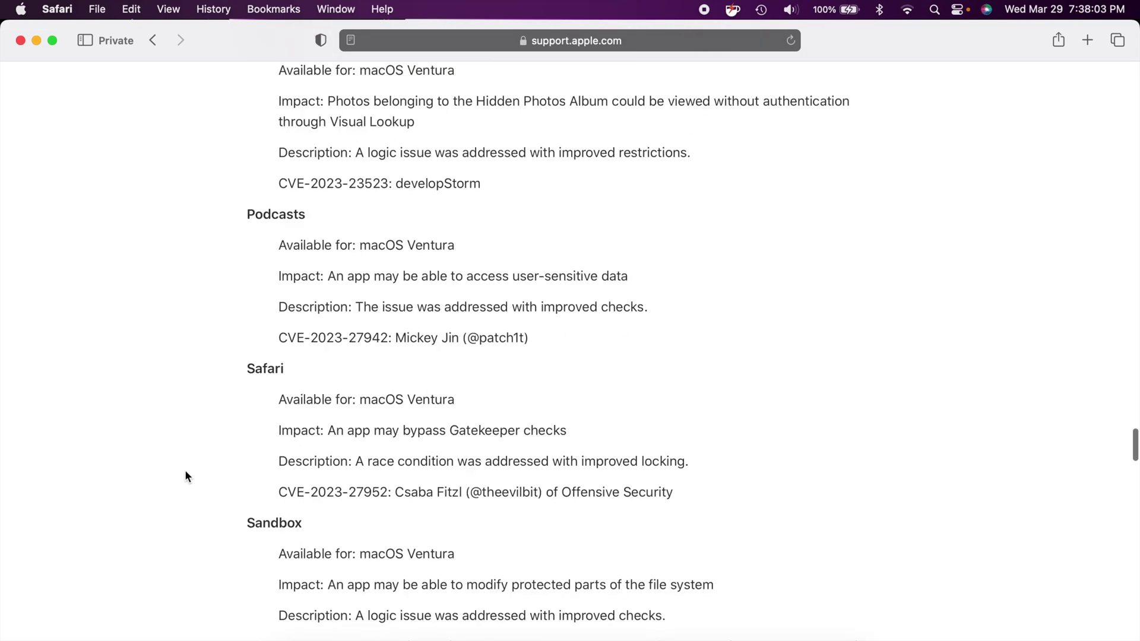
{"action": "scroll", "coordinate": [185, 476], "scroll_direction": "down", "scroll_amount": 4}
{"action": "scroll", "coordinate": [185, 476], "scroll_direction": "down", "scroll_amount": 15}
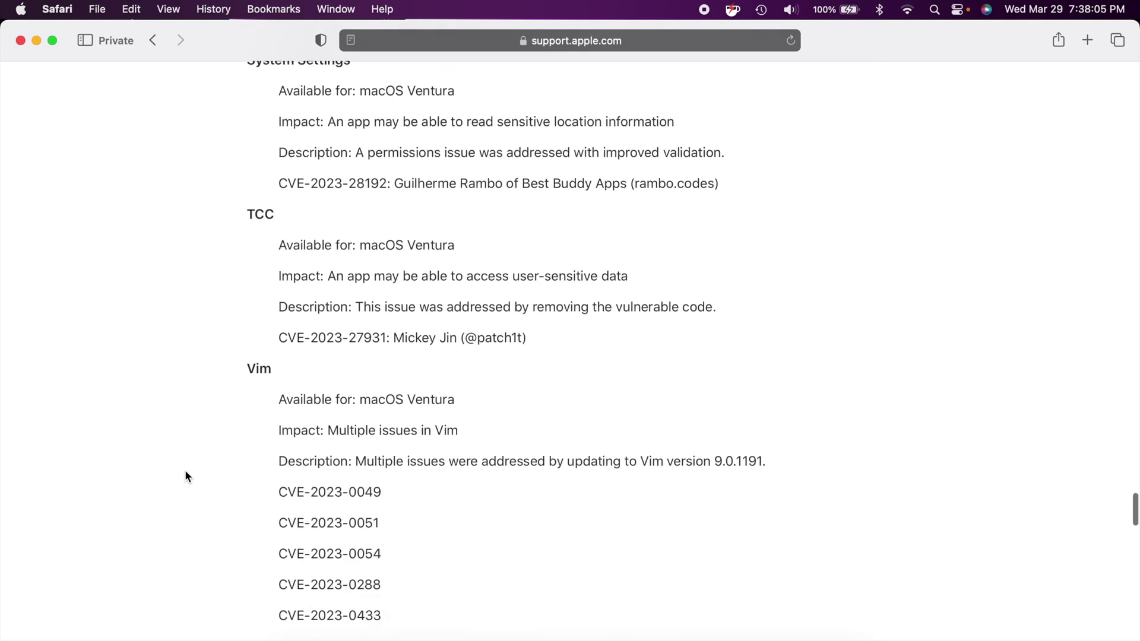
{"action": "scroll", "coordinate": [186, 476], "scroll_direction": "down", "scroll_amount": 4}
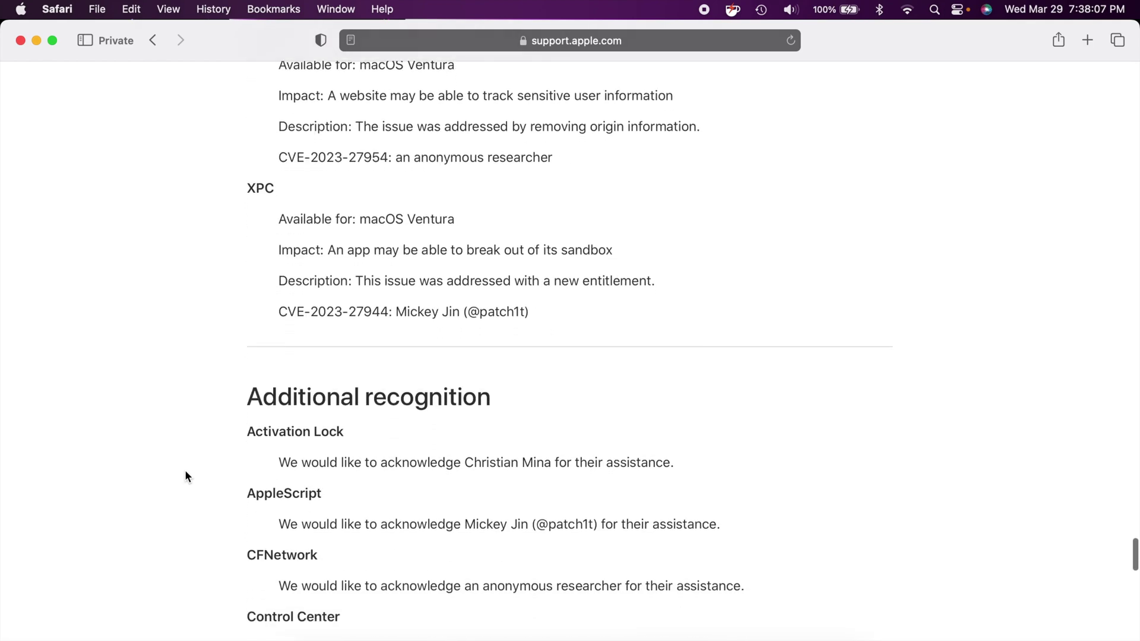
{"action": "scroll", "coordinate": [186, 476], "scroll_direction": "up", "scroll_amount": 20}
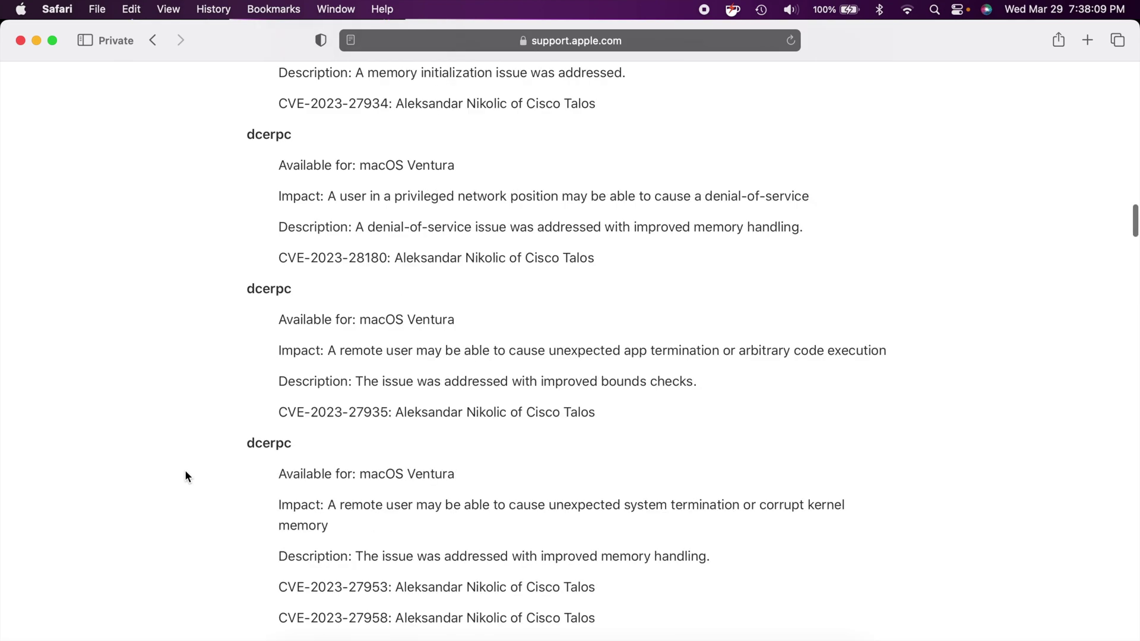
{"action": "scroll", "coordinate": [186, 476], "scroll_direction": "up", "scroll_amount": 20}
{"action": "scroll", "coordinate": [186, 476], "scroll_direction": "up", "scroll_amount": 10}
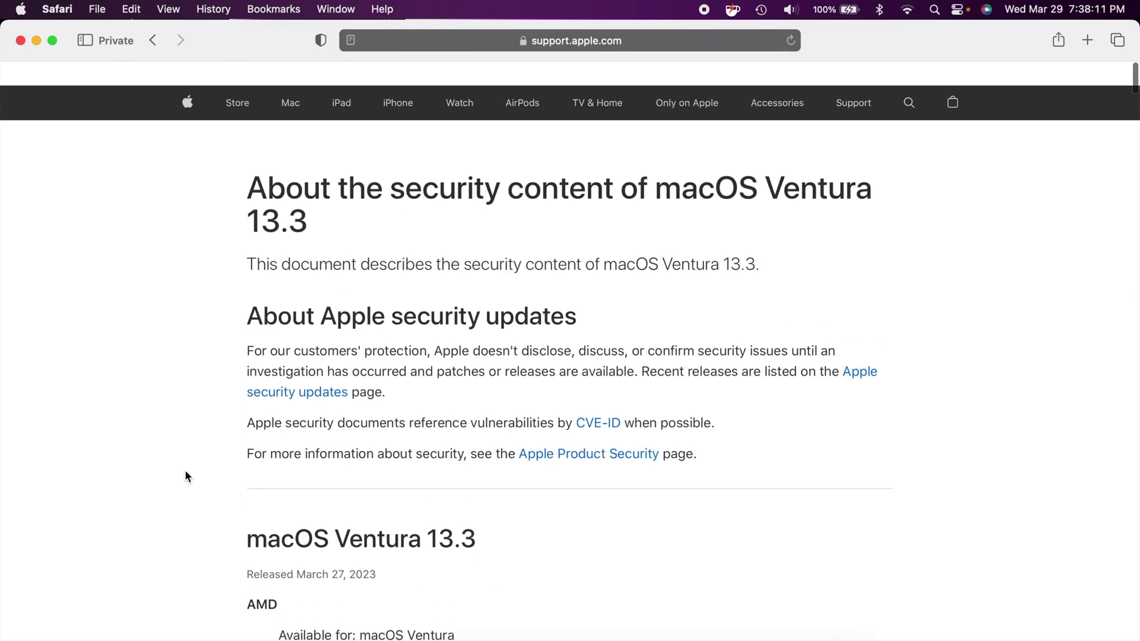
{"action": "scroll", "coordinate": [186, 476], "scroll_direction": "down", "scroll_amount": 15}
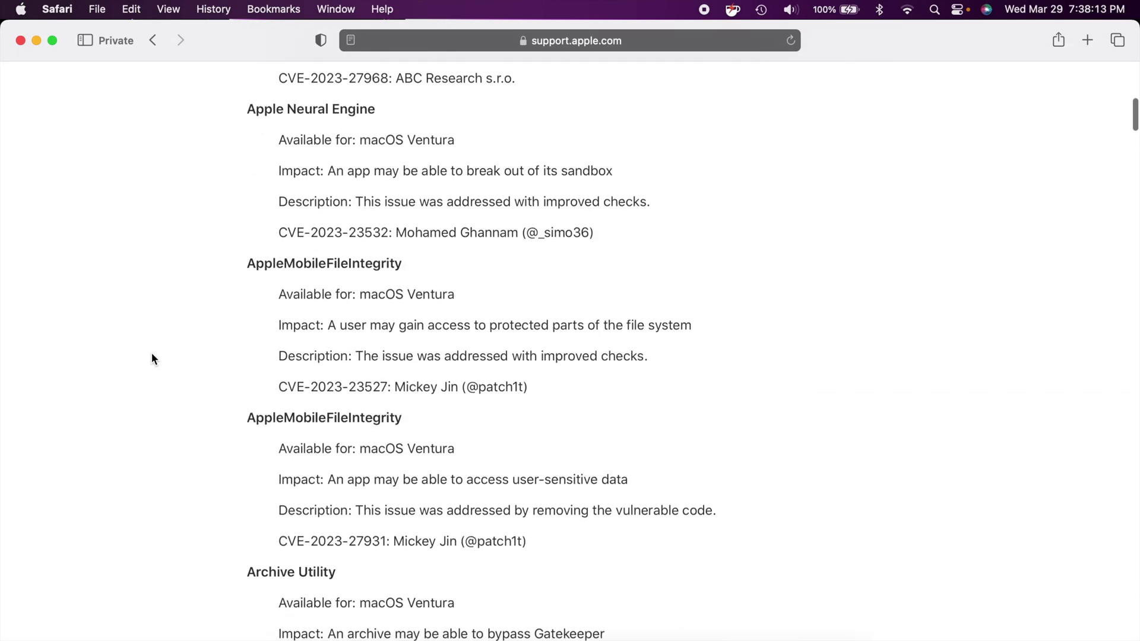
{"action": "key", "text": "super+bracketleft"}
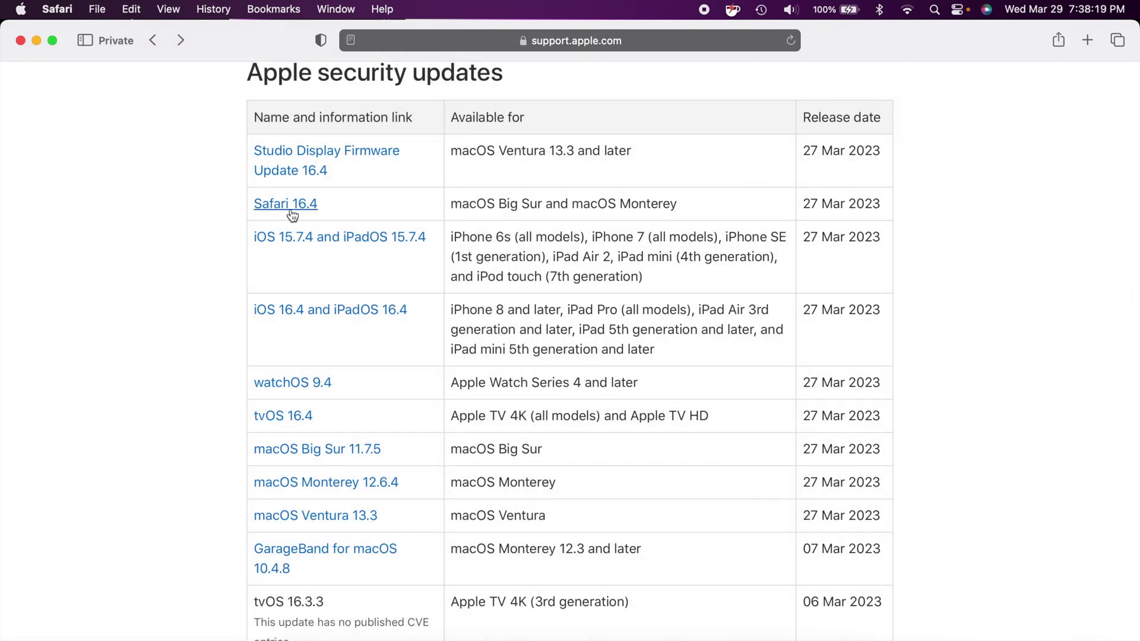
- Scroll around the security updates page, then minimize the Safari window
{"action": "scroll", "coordinate": [252, 214], "scroll_direction": "up", "scroll_amount": 5}
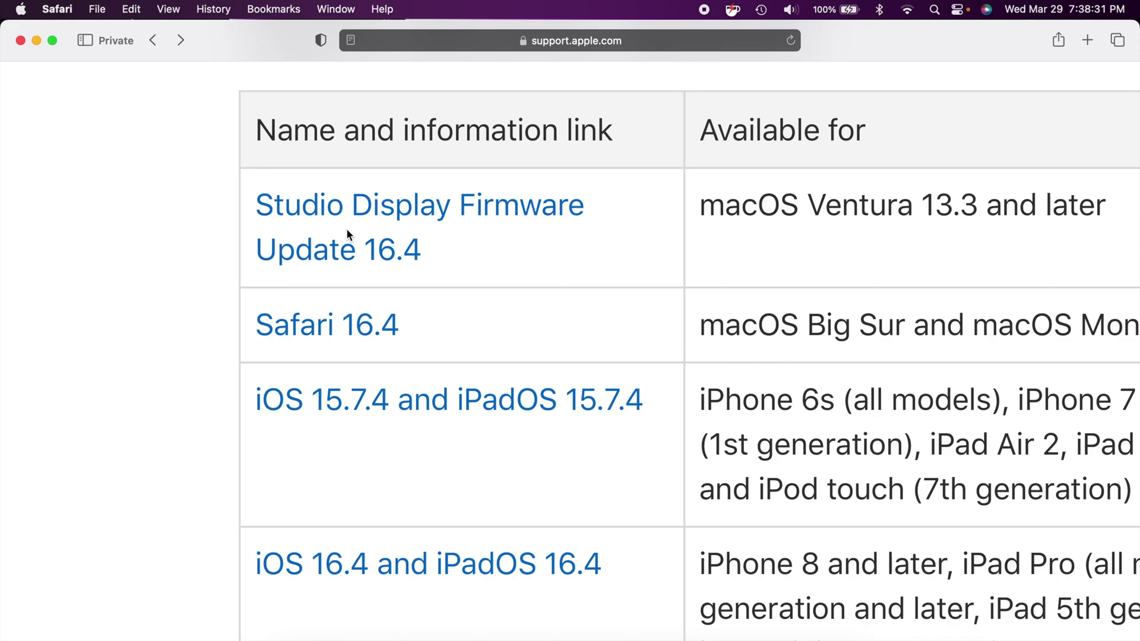
{"action": "scroll", "coordinate": [346, 232], "scroll_direction": "down", "scroll_amount": 5}
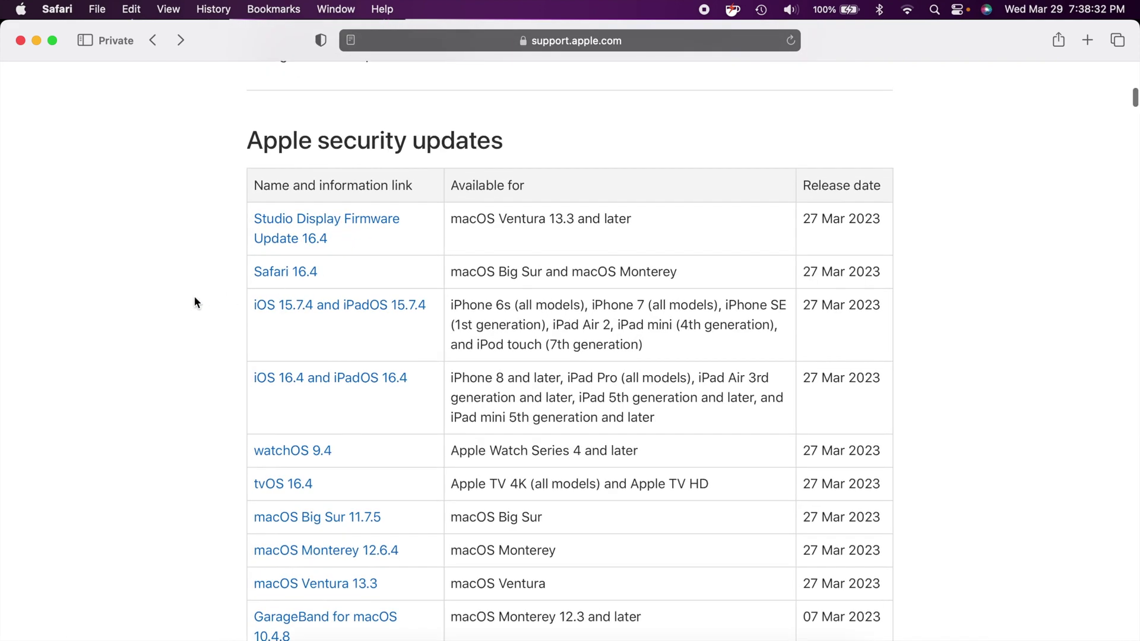
{"action": "scroll", "coordinate": [194, 303], "scroll_direction": "down", "scroll_amount": 2}
{"action": "scroll", "coordinate": [194, 303], "scroll_direction": "up", "scroll_amount": 1}
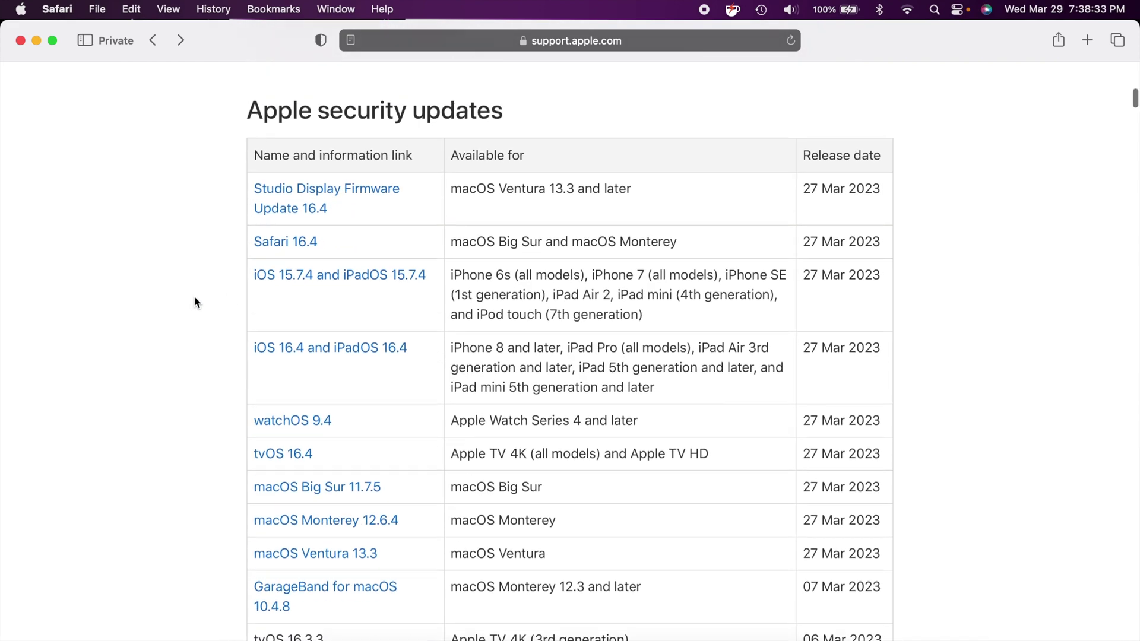
{"action": "scroll", "coordinate": [238, 392], "scroll_direction": "down", "scroll_amount": 3}
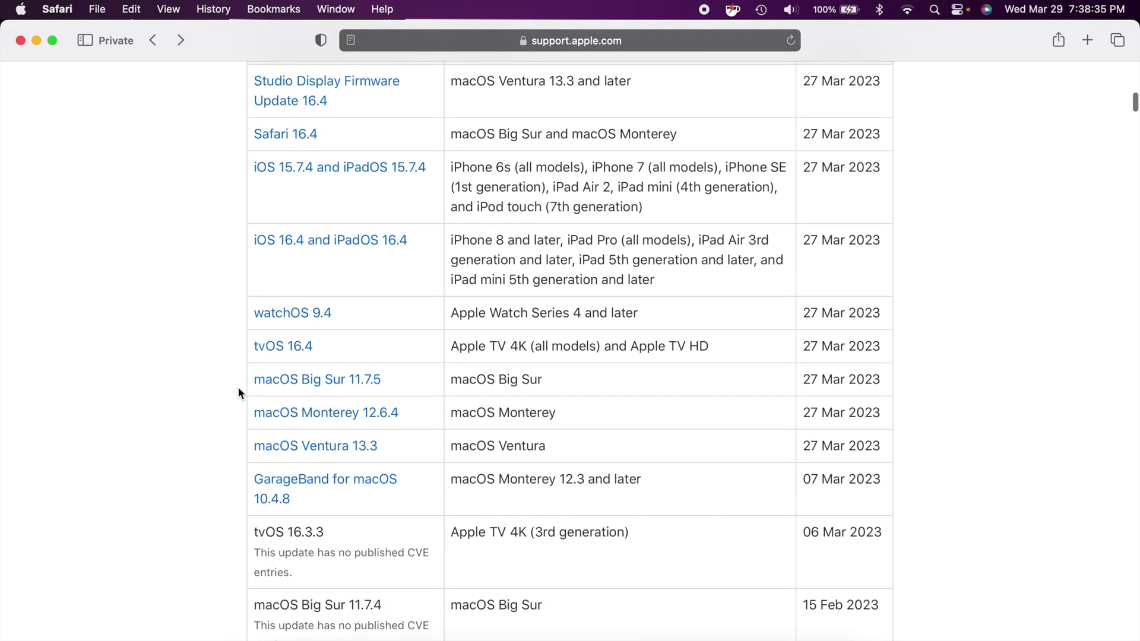
{"action": "scroll", "coordinate": [238, 391], "scroll_direction": "up", "scroll_amount": 5}
{"action": "scroll", "coordinate": [238, 392], "scroll_direction": "down", "scroll_amount": 3}
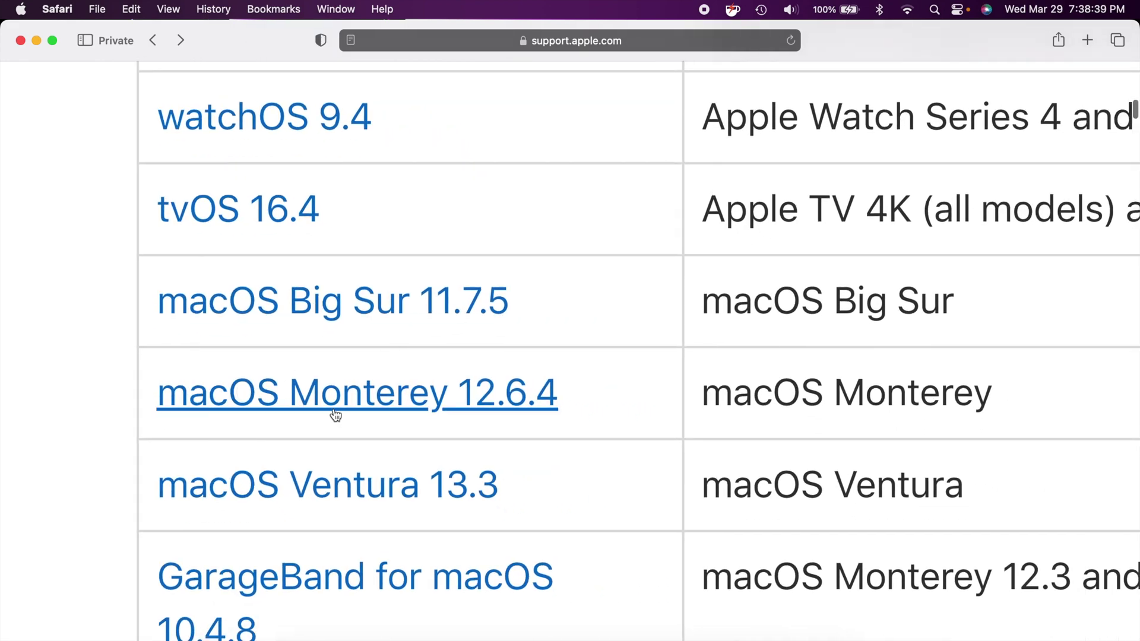
{"action": "scroll", "coordinate": [336, 415], "scroll_direction": "down", "scroll_amount": 3}
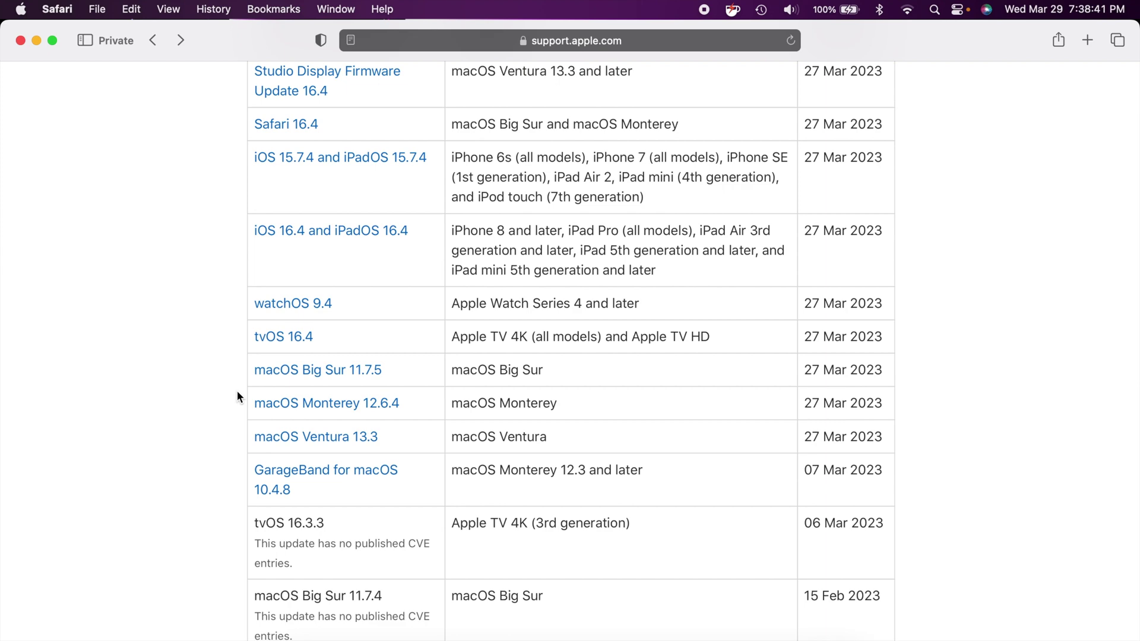
{"action": "scroll", "coordinate": [237, 391], "scroll_direction": "up", "scroll_amount": 5}
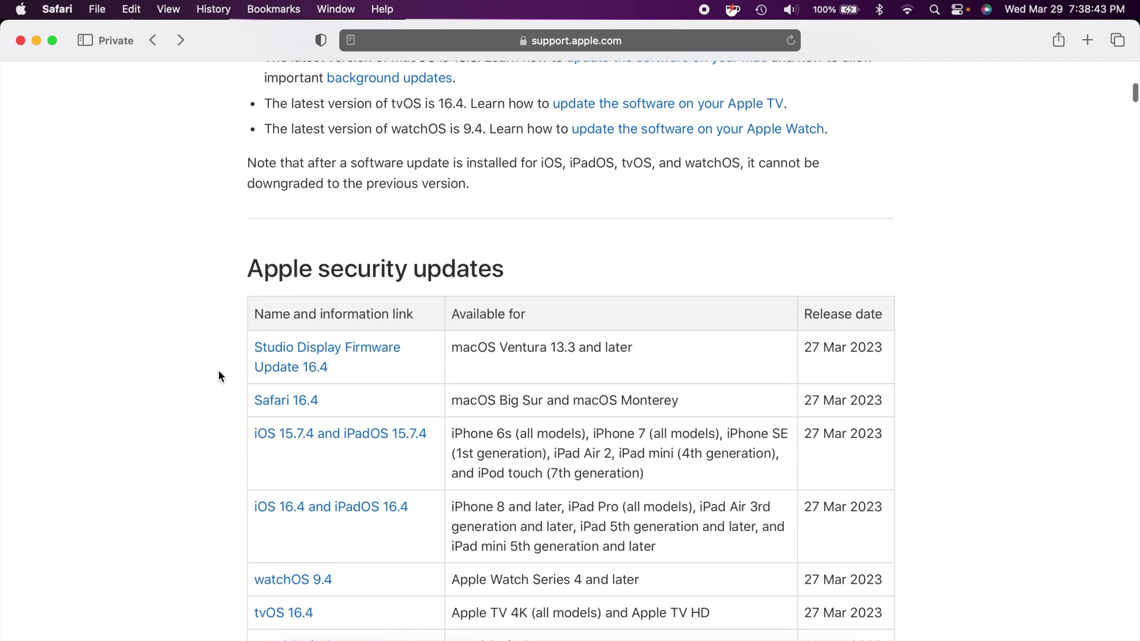
{"action": "left_click", "coordinate": [37, 40]}
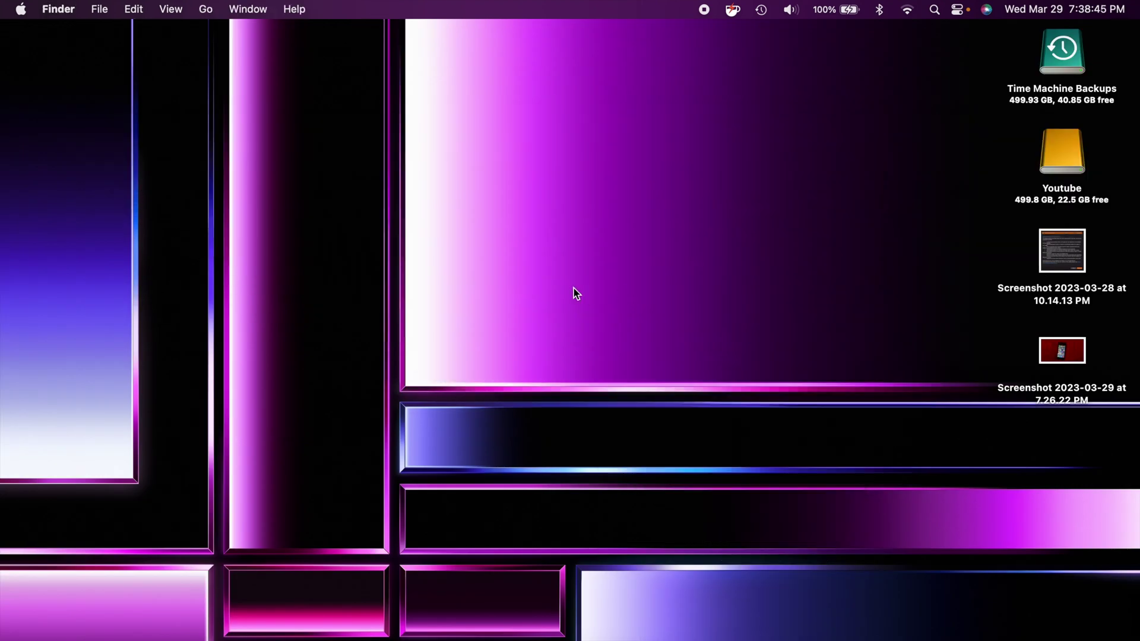